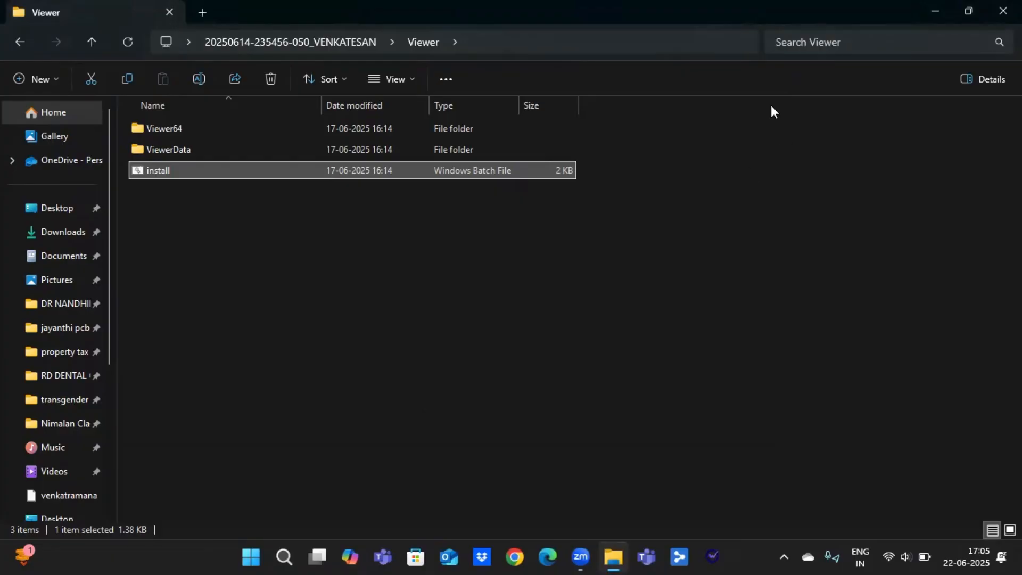
Launch the Theia dental viewer from the desktop and open the patient's CT scan in 3D
key("super+d")
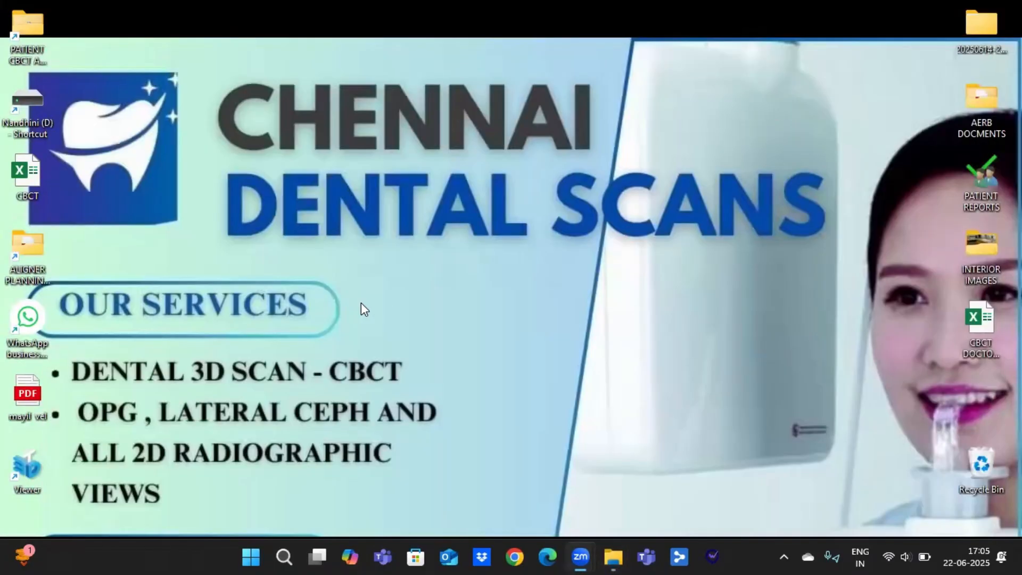
double_click(27, 474)
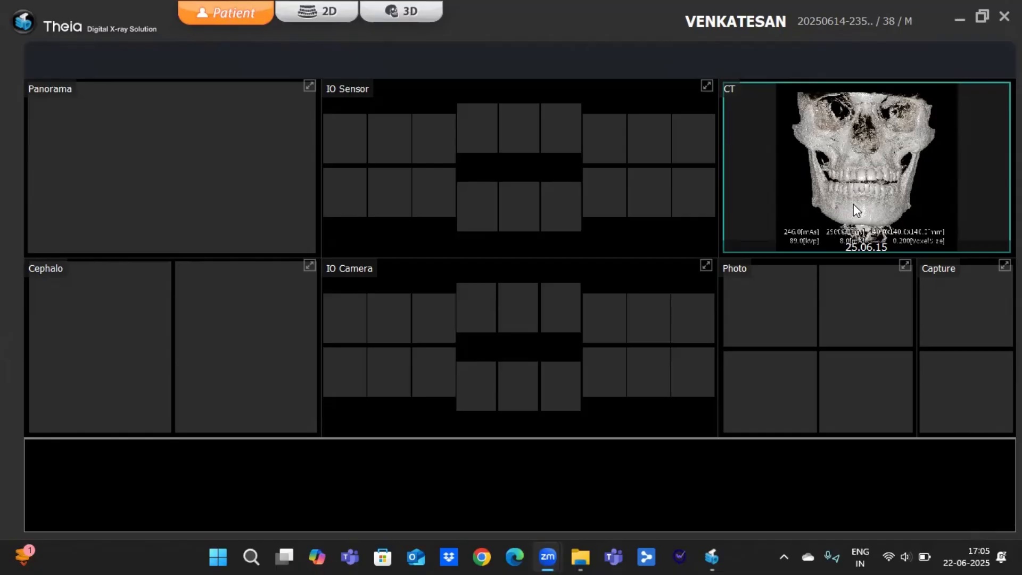
double_click(854, 152)
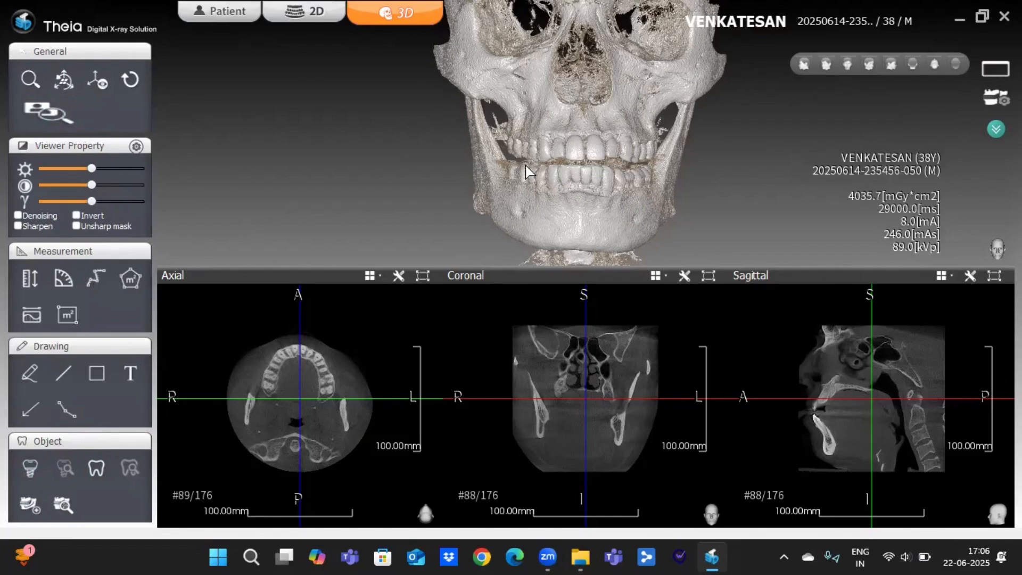
Try to open the patient's 2D images
left_click(304, 16)
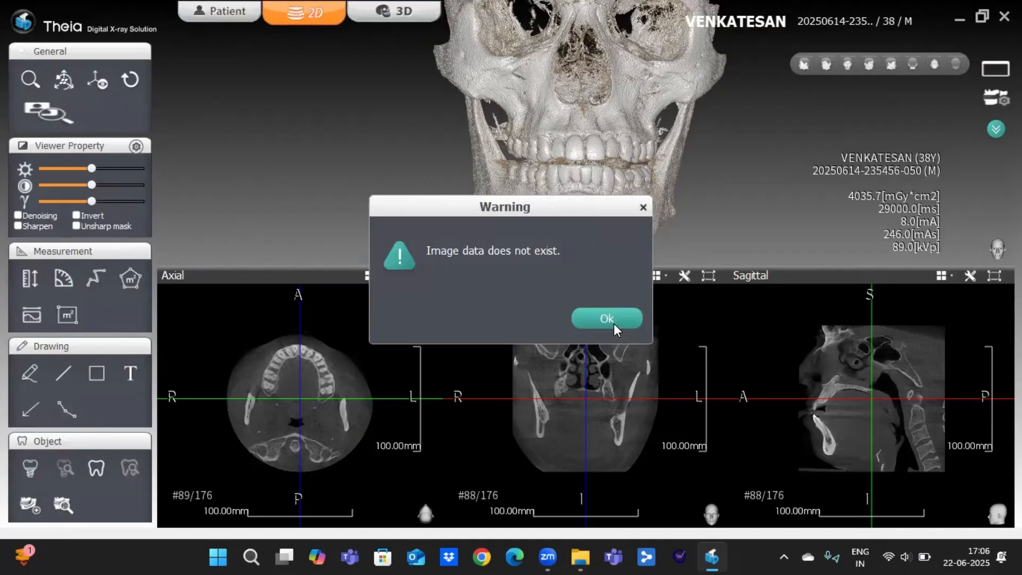
left_click(613, 321)
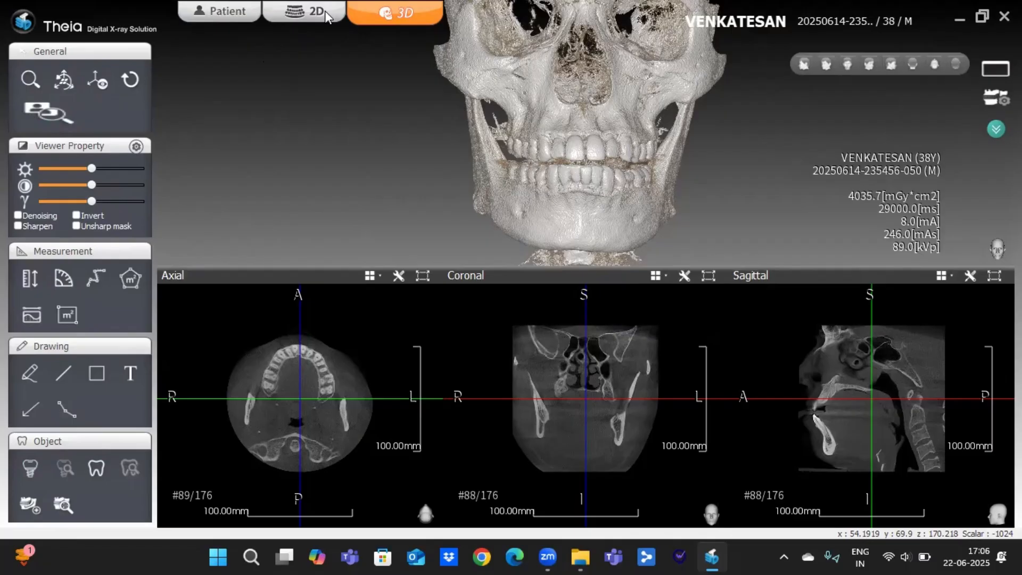
Enlarge the 3D skull rendering to fill the workspace and rotate it to examine both sides of the jaws
mouse_move(227, 73)
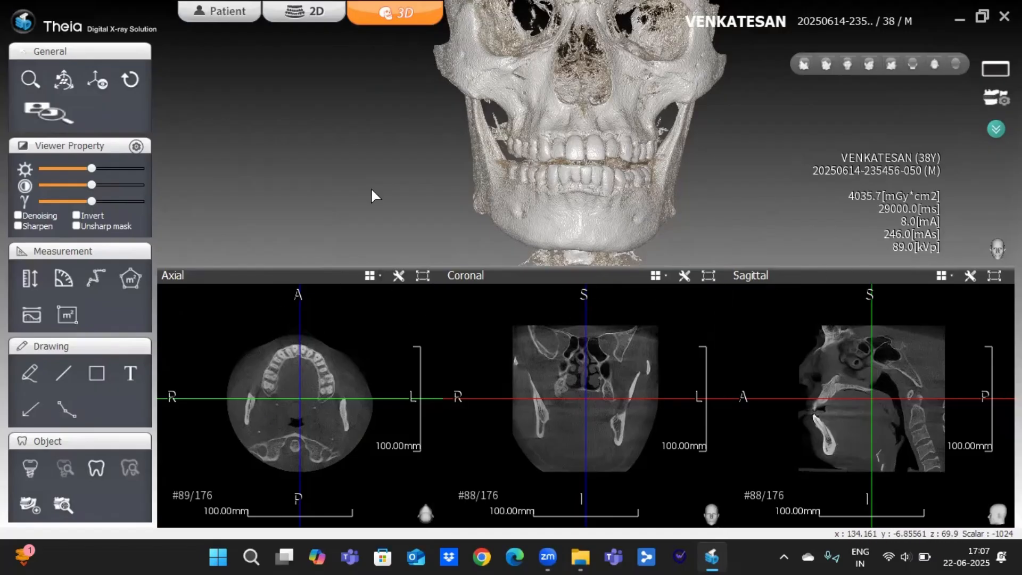
mouse_move(287, 61)
left_click_drag(612, 143, 658, 152)
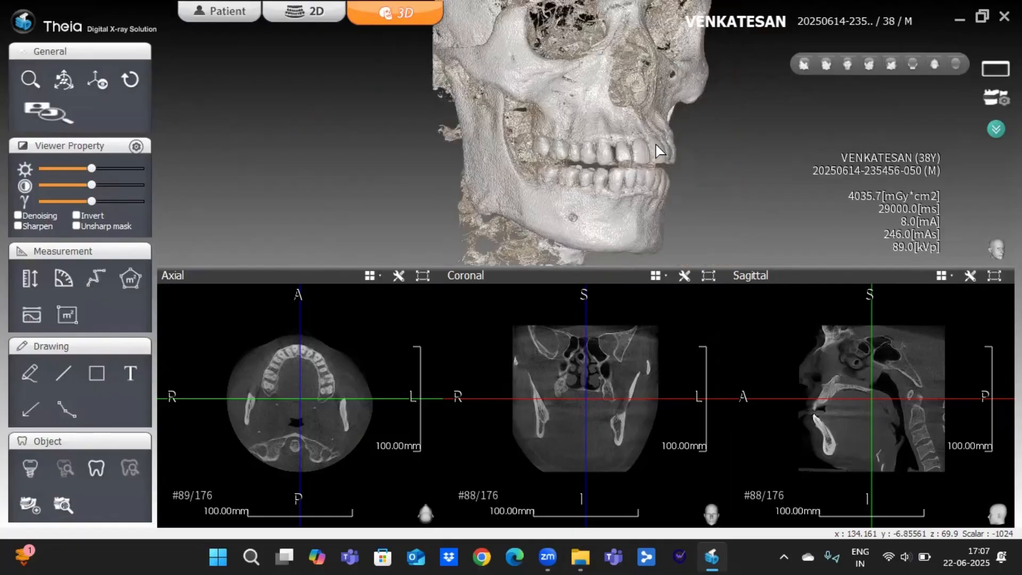
left_click(994, 69)
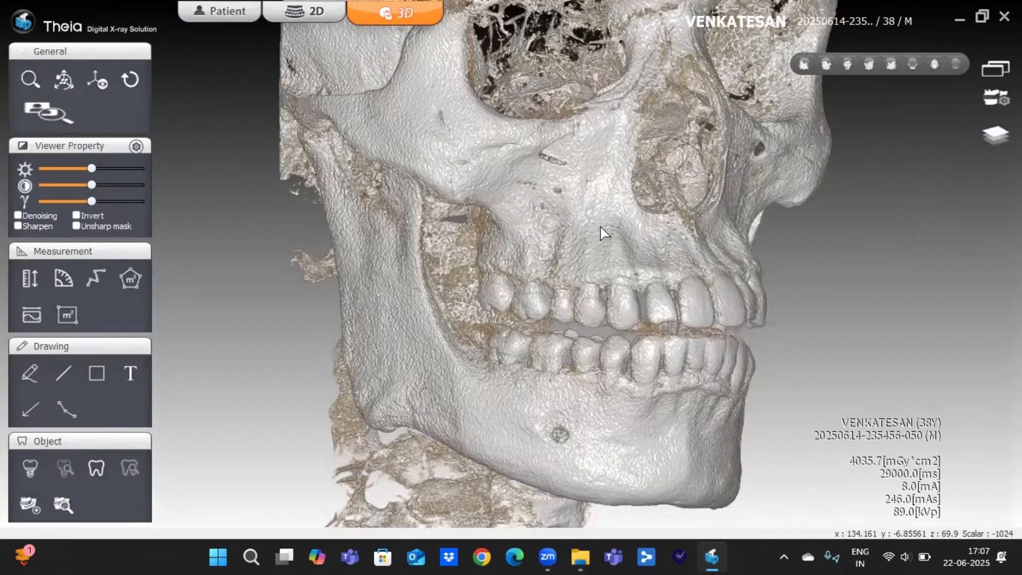
left_click_drag(578, 233, 528, 227)
left_click_drag(665, 231, 529, 230)
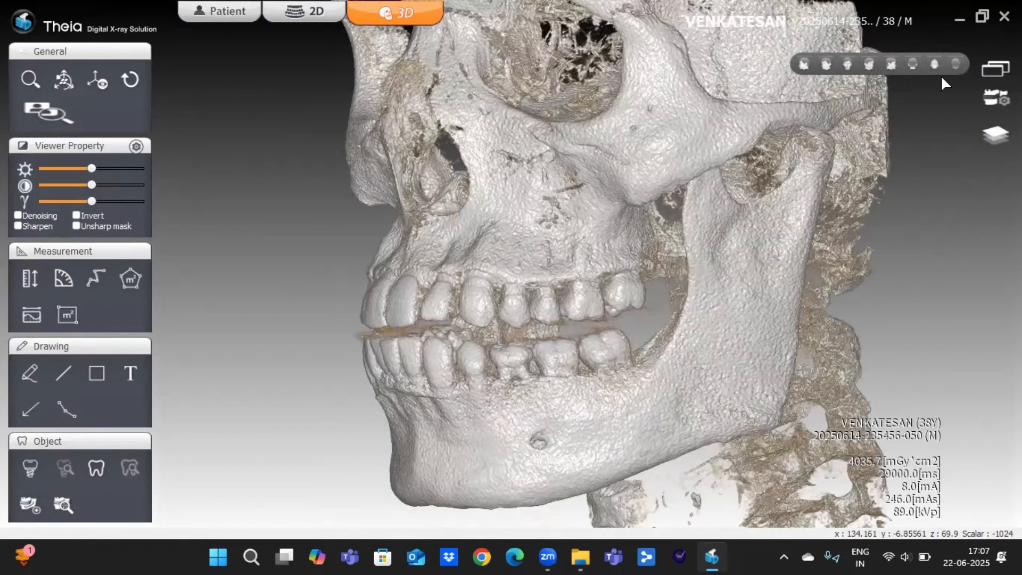
Apply the translucent grayscale preset to the 3D rendering and rotate the skull to inspect the tooth roots on both sides
left_click(995, 100)
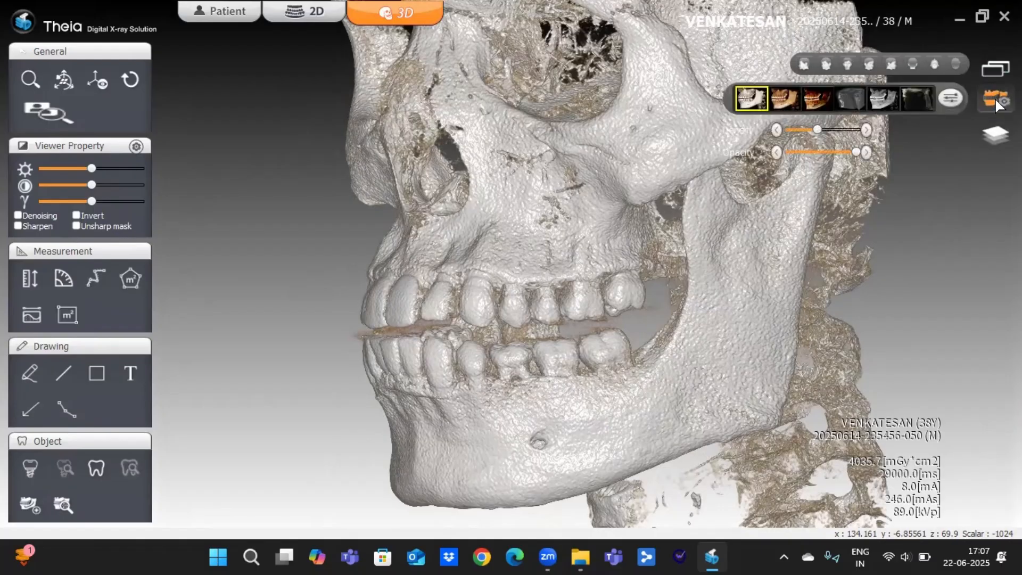
left_click(816, 104)
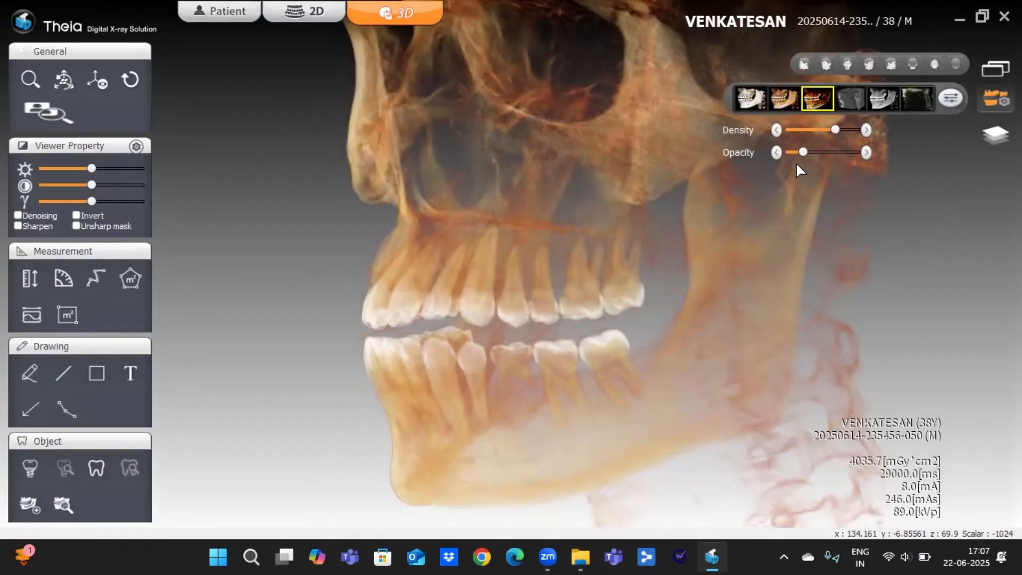
left_click(881, 101)
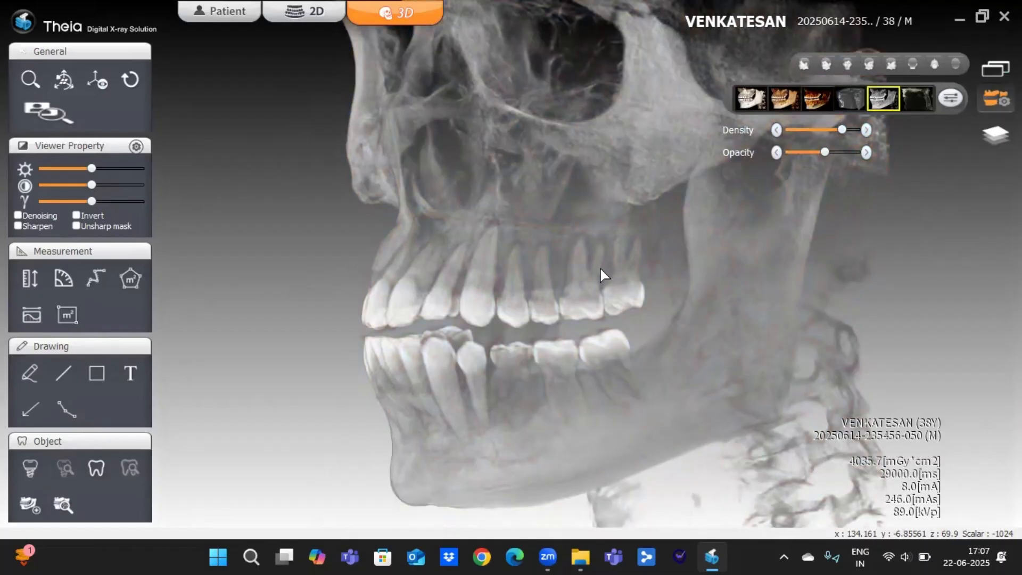
left_click_drag(601, 274, 535, 305)
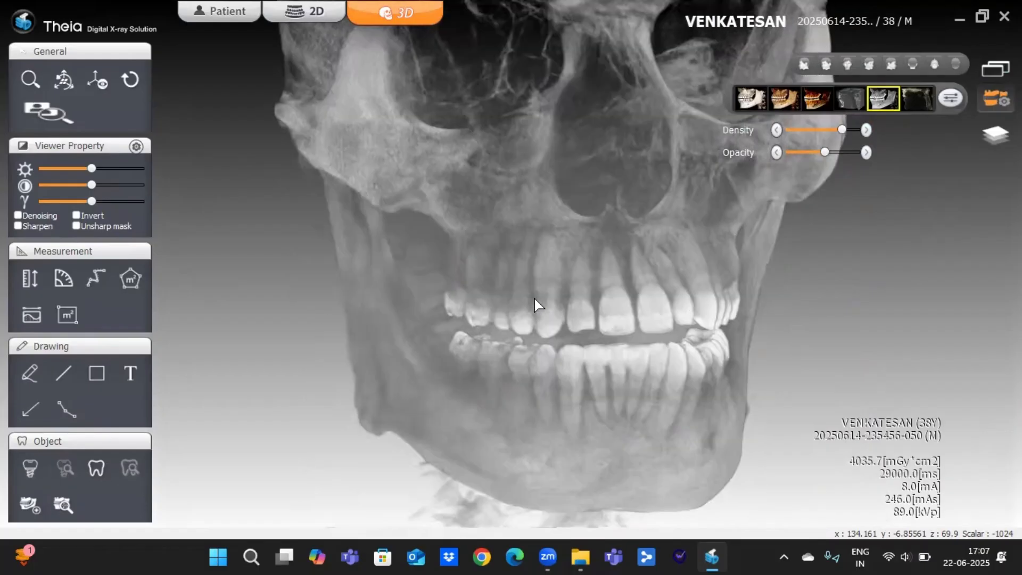
left_click_drag(688, 291, 528, 284)
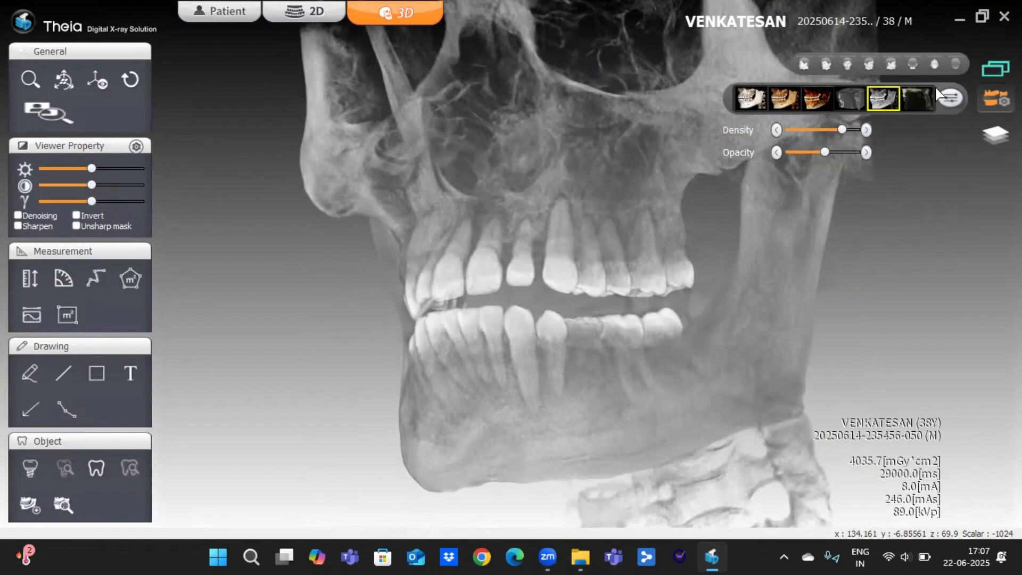
Restore the multi-view layout and browse to axial slice 114 and coronal slice 60
left_click(996, 68)
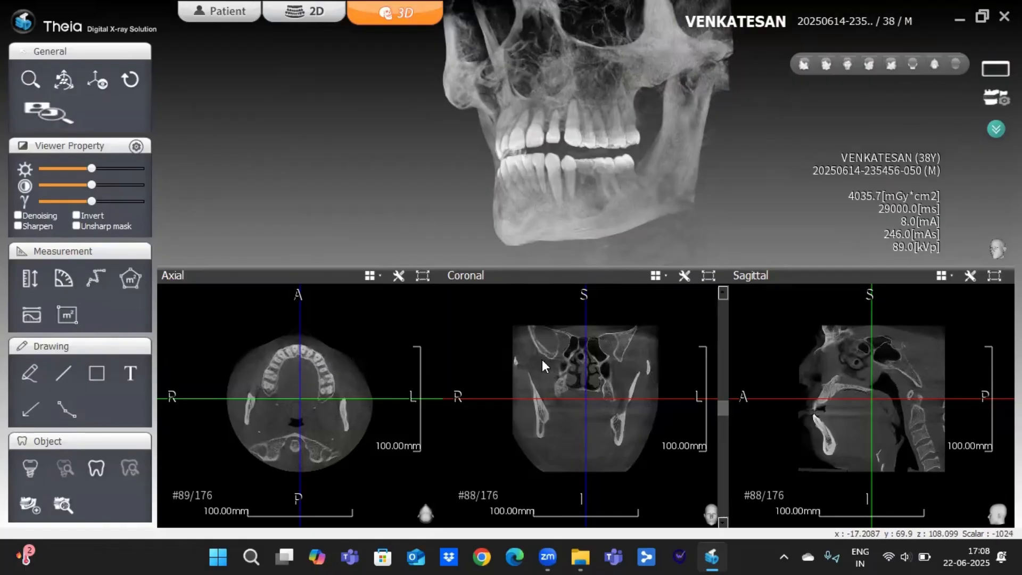
left_click_drag(435, 407, 439, 436)
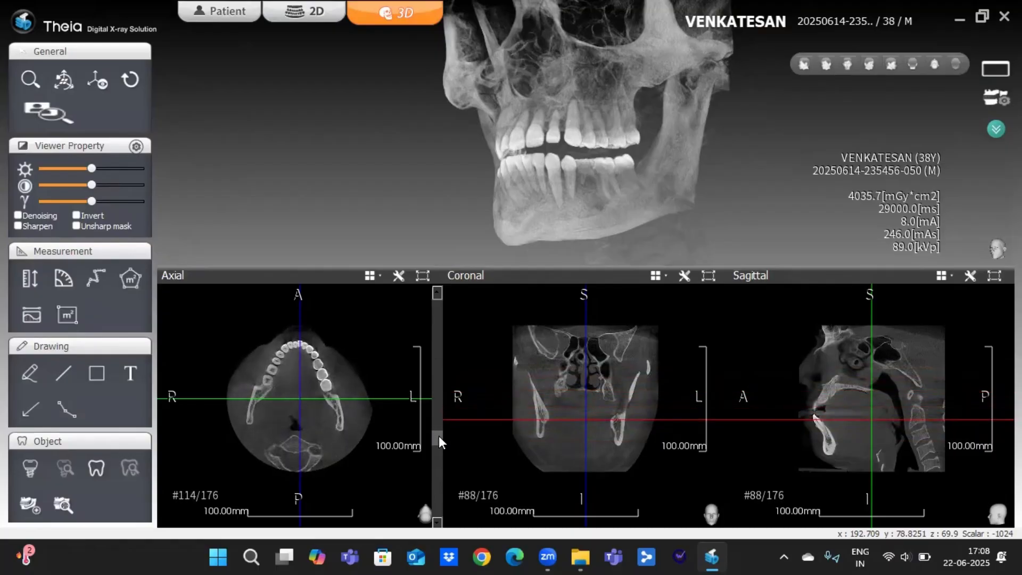
mouse_move(600, 448)
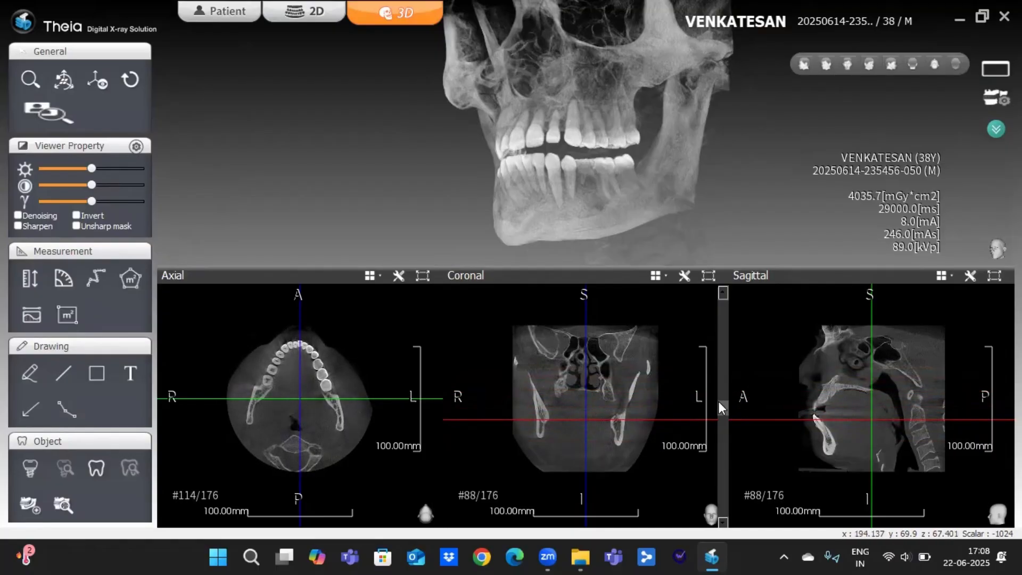
left_click_drag(726, 409, 720, 376)
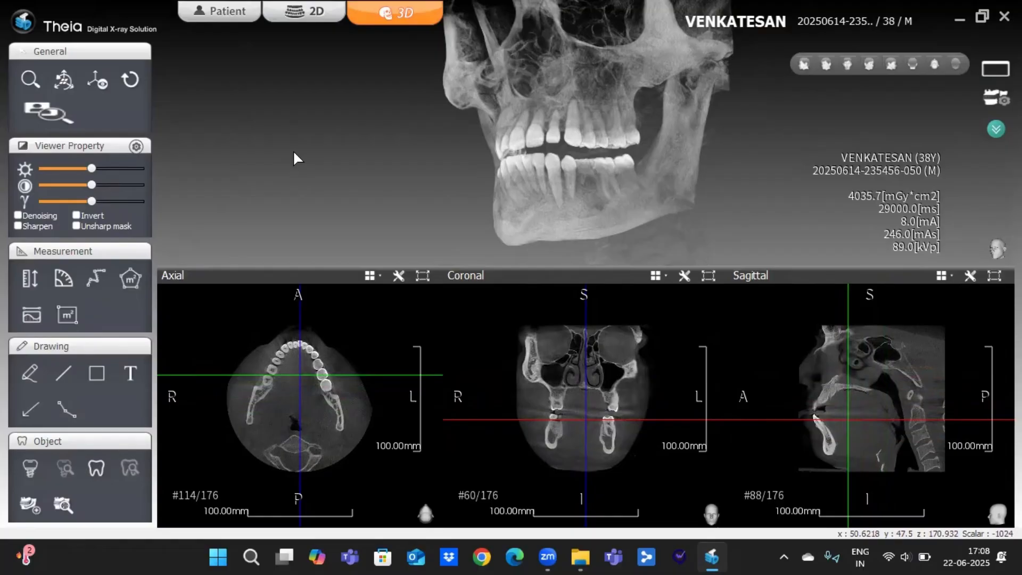
Switch to the dental arch layout and lower the reference plane to the mandibular teeth at slice 116
mouse_move(292, 149)
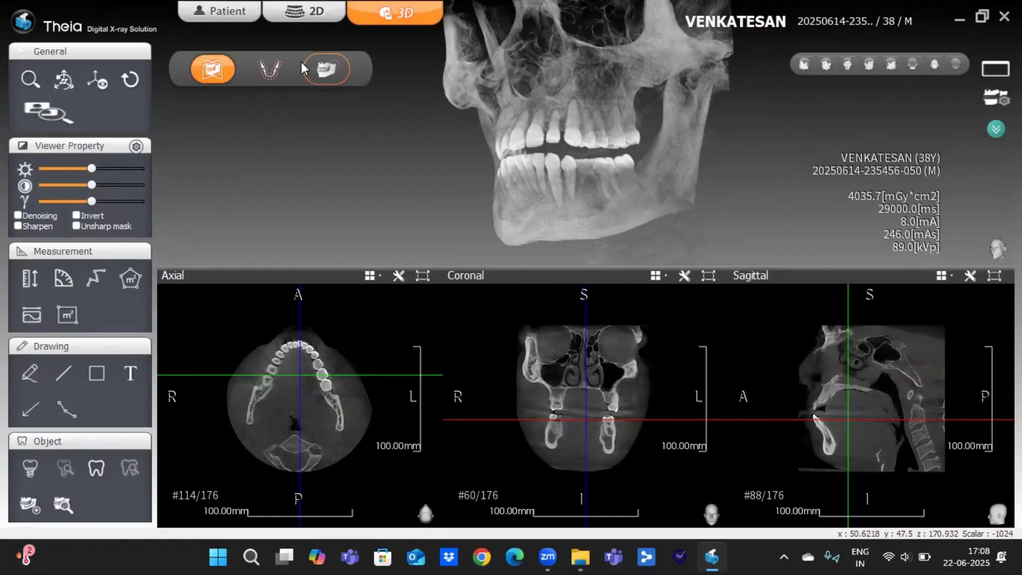
left_click(267, 69)
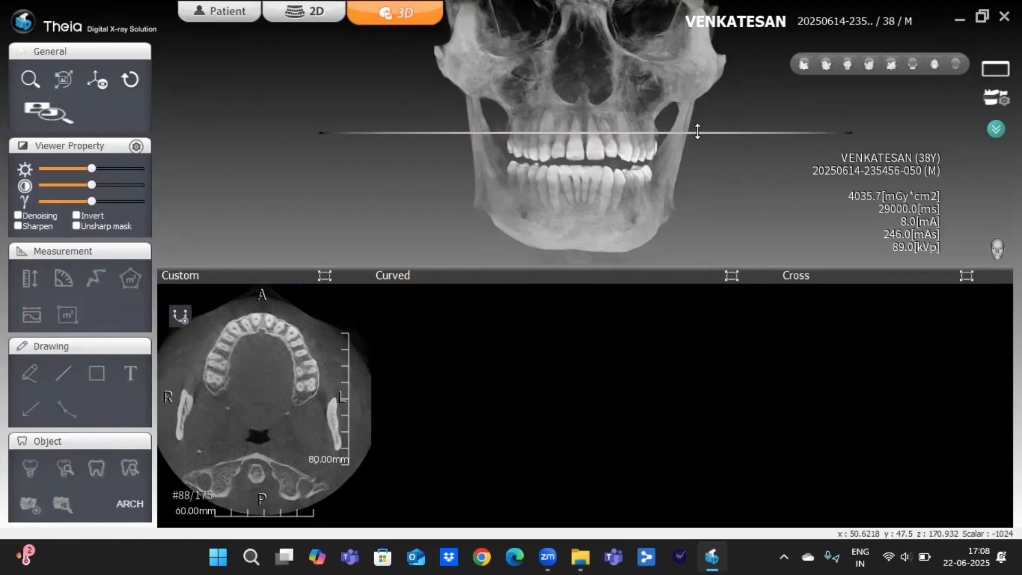
left_click_drag(697, 132, 728, 121)
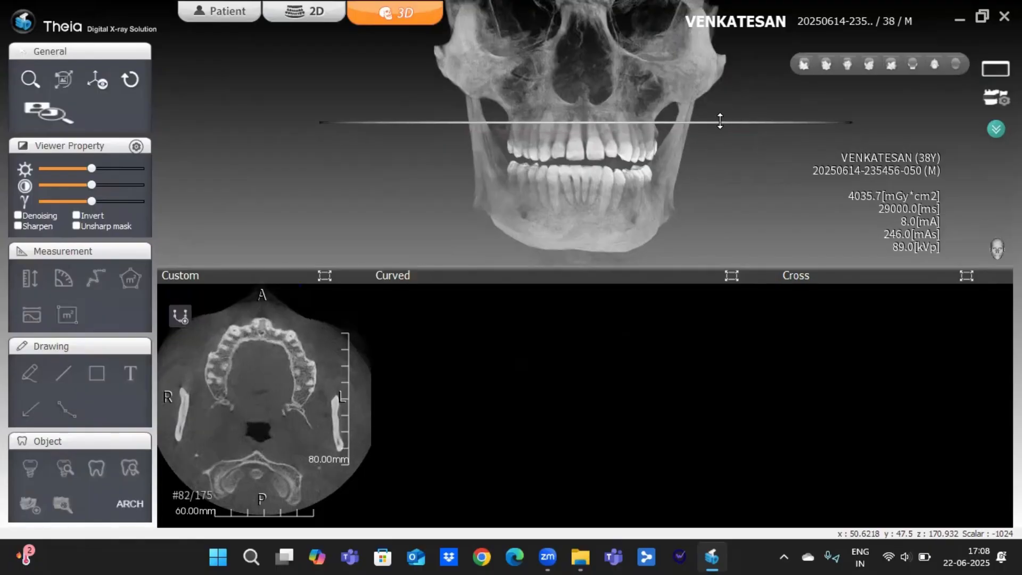
scroll(720, 123, "down", 2)
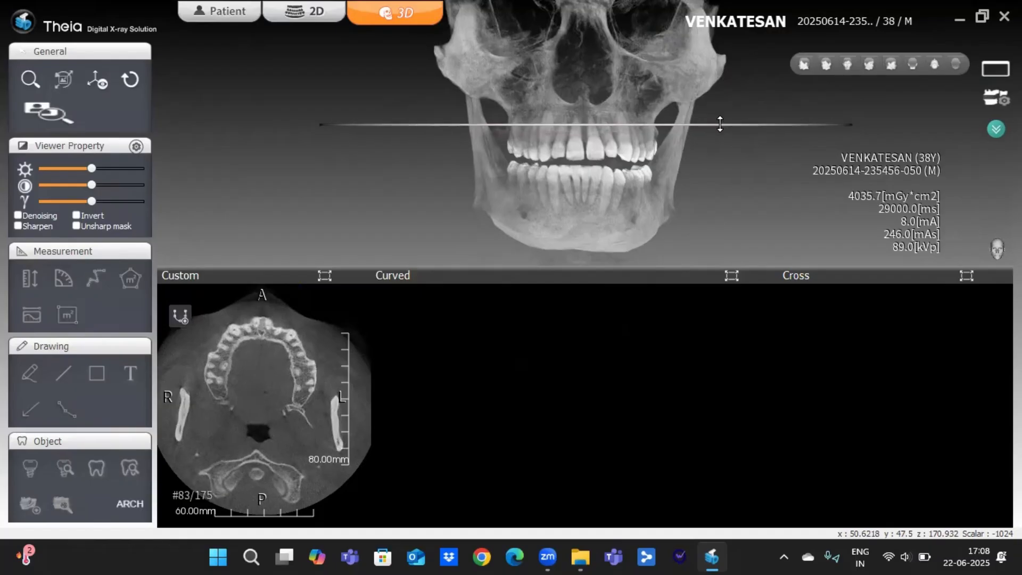
left_click_drag(720, 126, 716, 181)
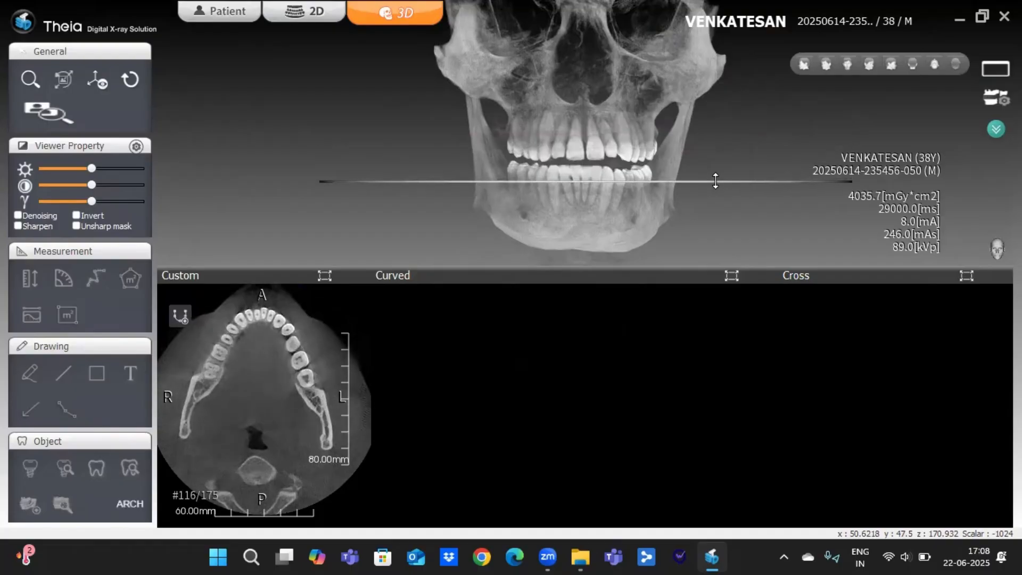
Trace the arch curve on the axial slice along the mandible, from behind the right ramus through the front teeth to behind the left ramus
left_click(179, 318)
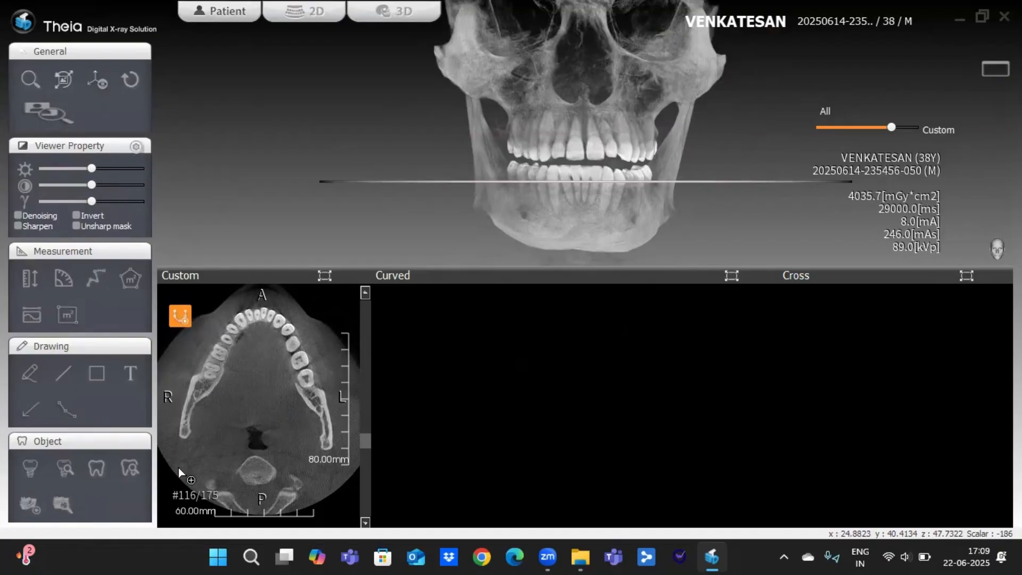
left_click(184, 437)
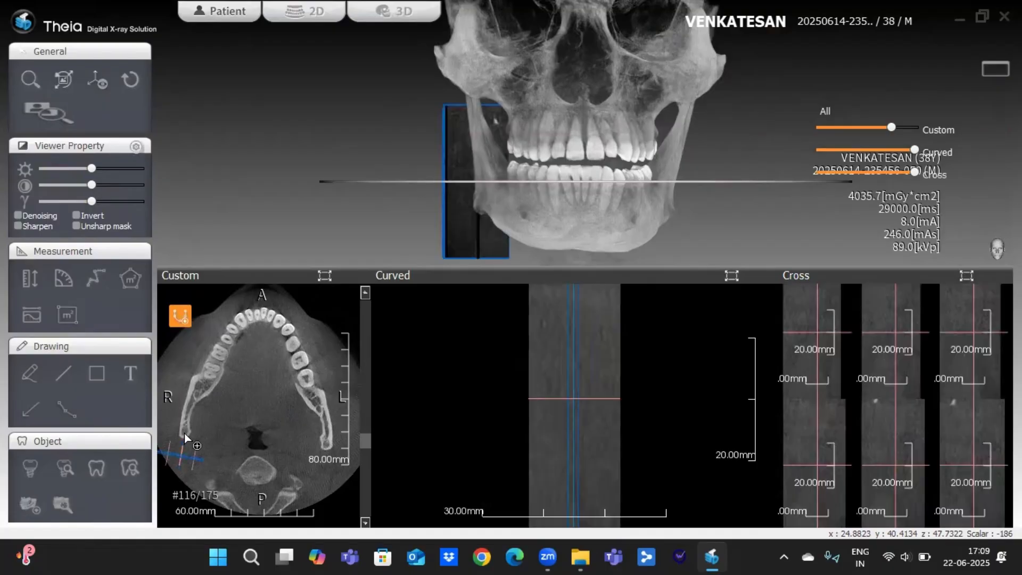
left_click(195, 393)
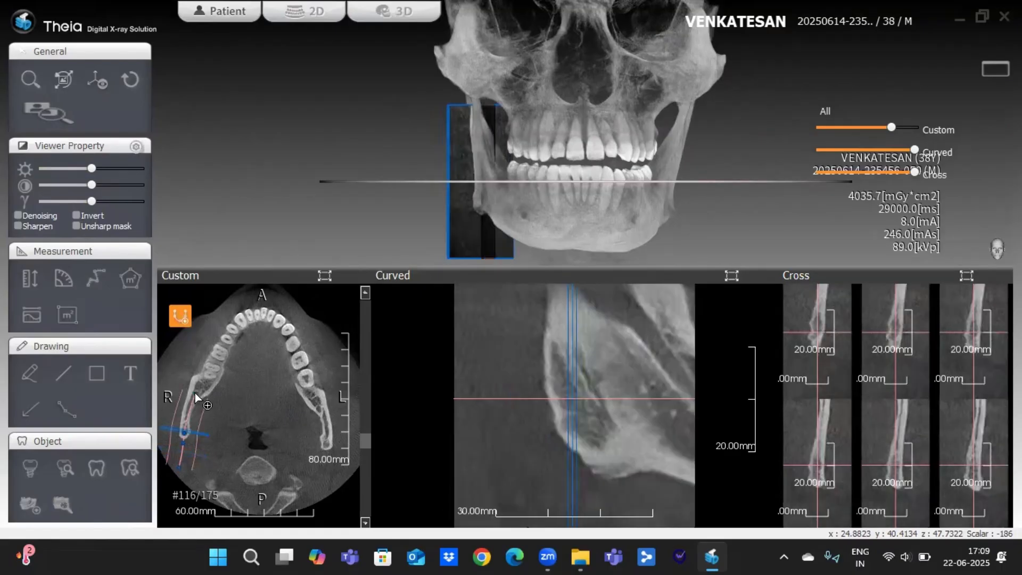
left_click(222, 345)
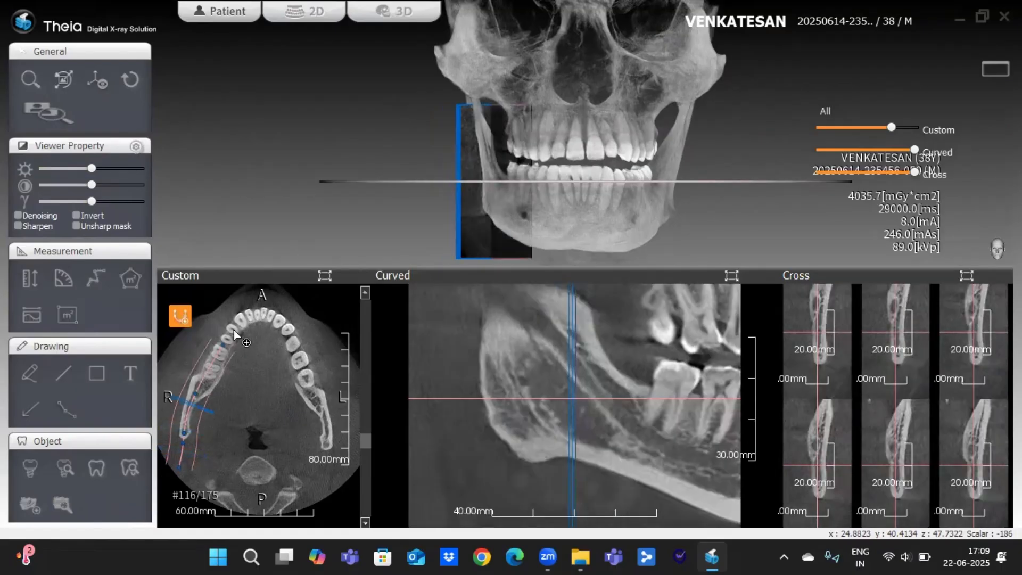
left_click(248, 318)
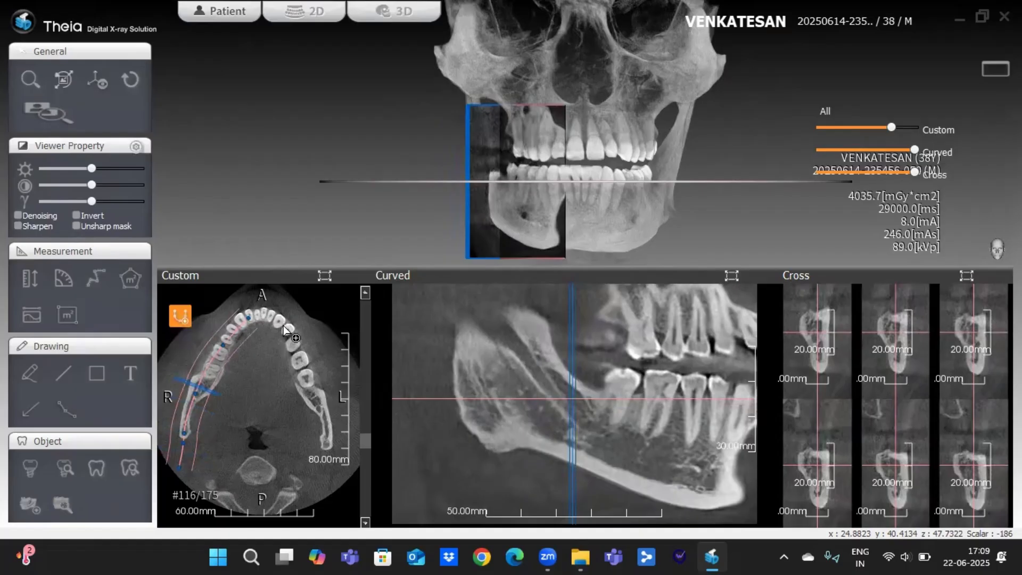
left_click(286, 328)
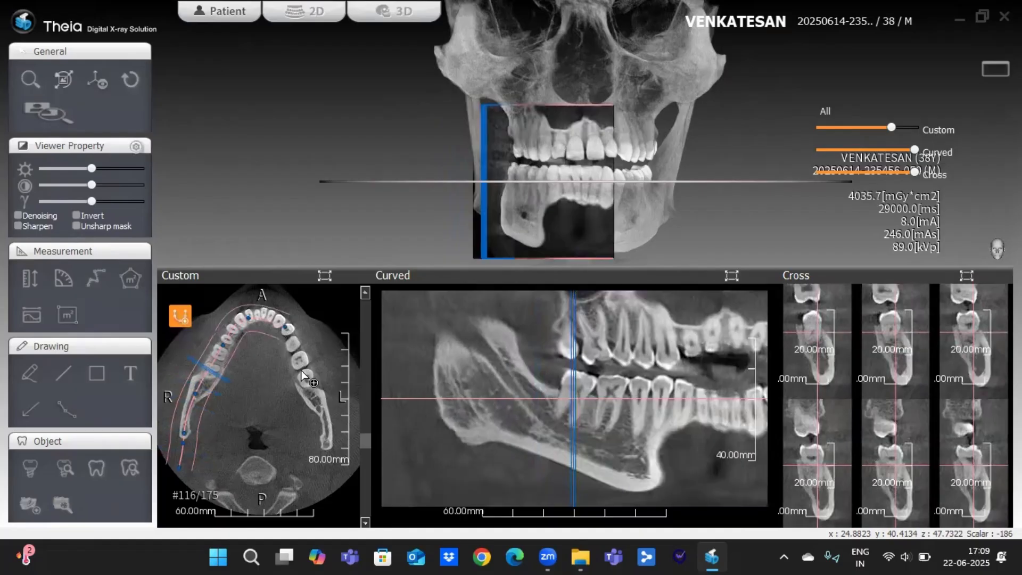
left_click(307, 377)
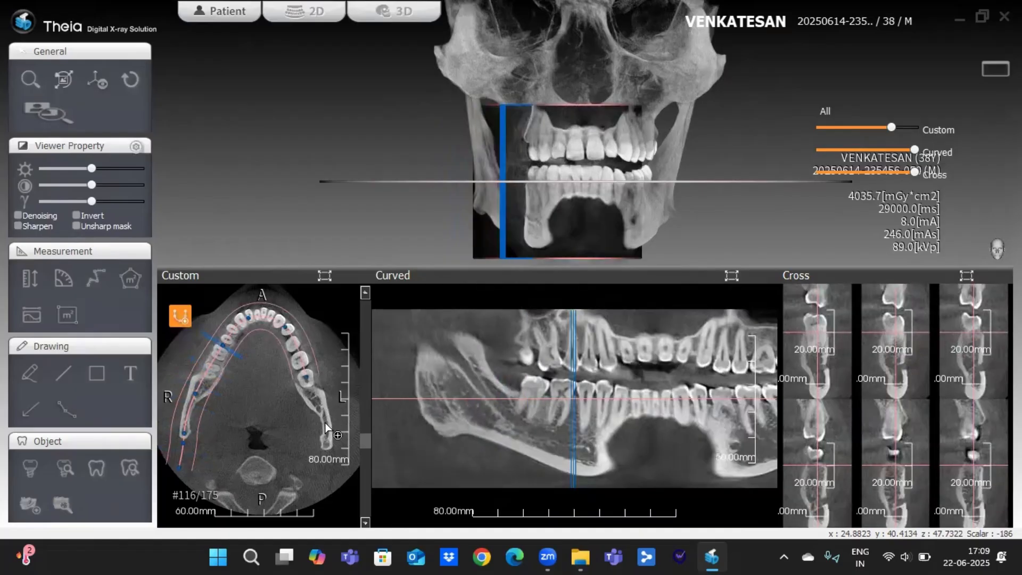
left_click(326, 424)
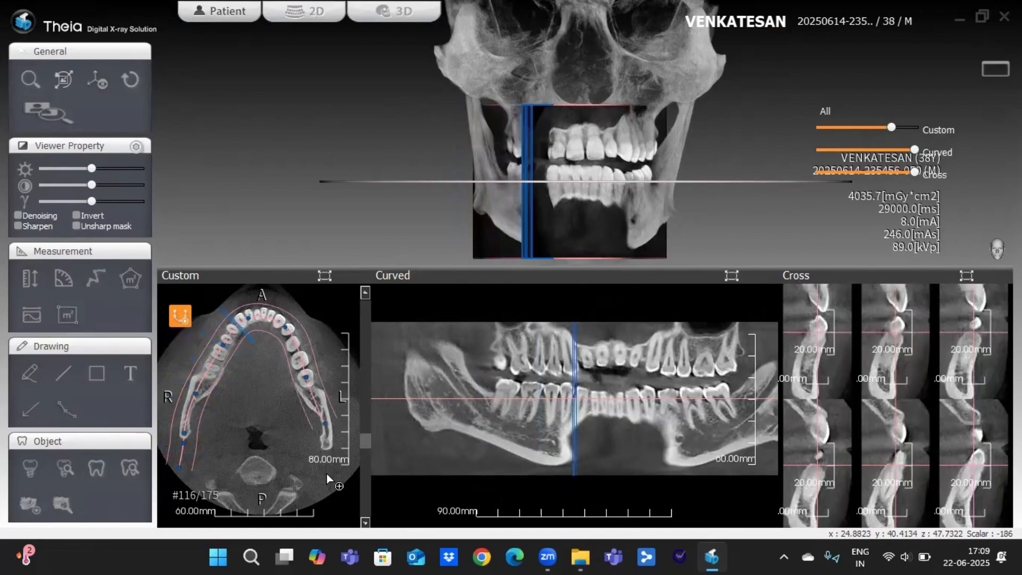
left_click(327, 474)
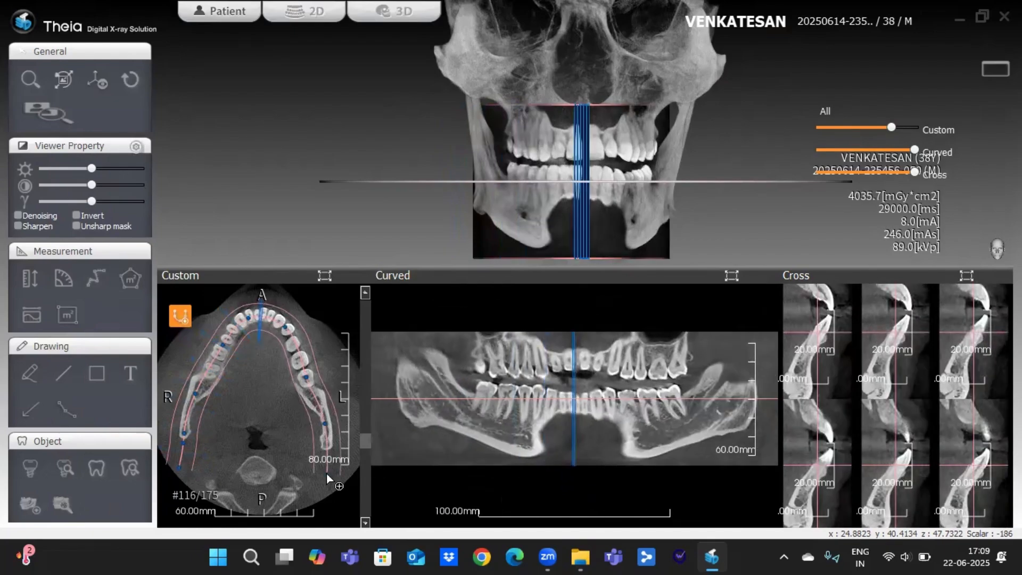
right_click(327, 474)
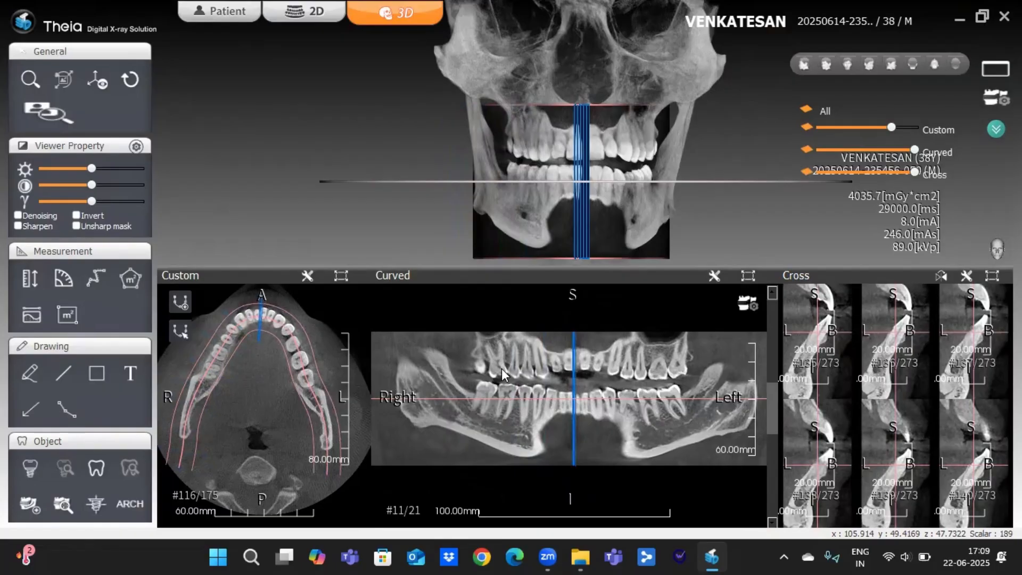
Set the thickness of the curved panoramic view to 20.0 mm
left_click(715, 276)
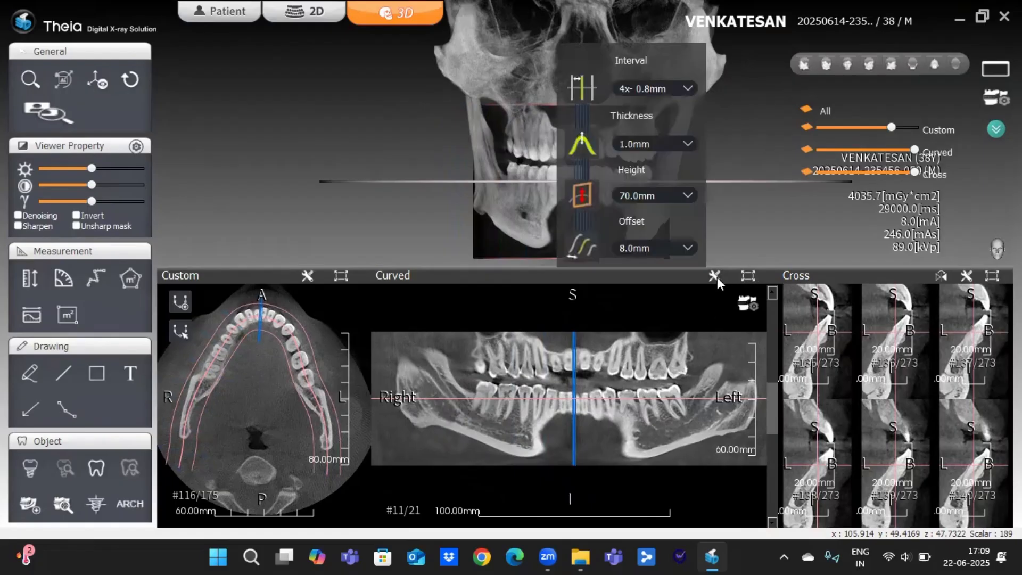
left_click(673, 147)
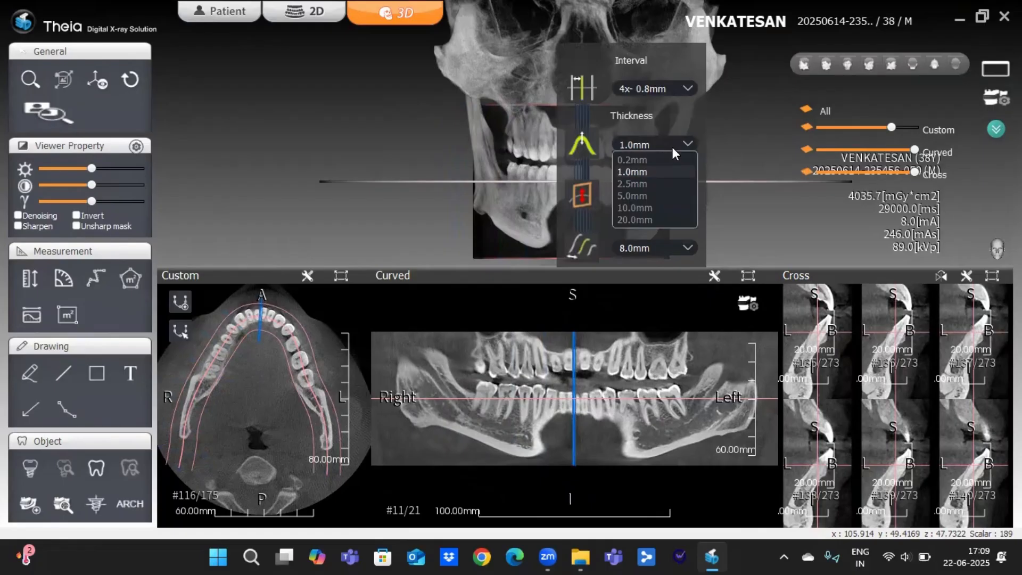
left_click(636, 219)
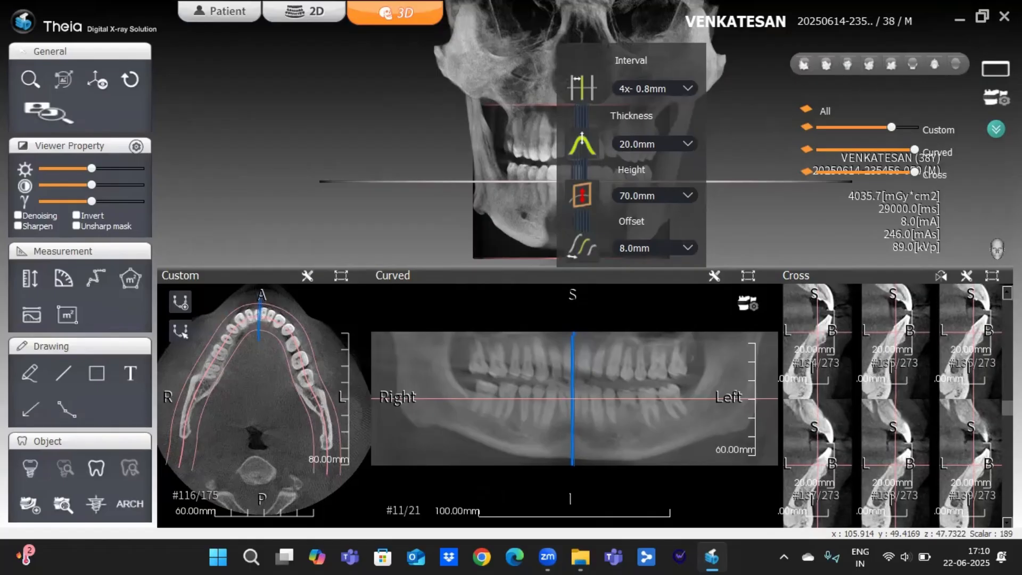
Examine the cross-sectional slices from the front teeth to the left molars, returning to the left posterior region around slice 172
scroll(893, 406, "up", 12)
scroll(892, 405, "down", 7)
scroll(892, 406, "down", 20)
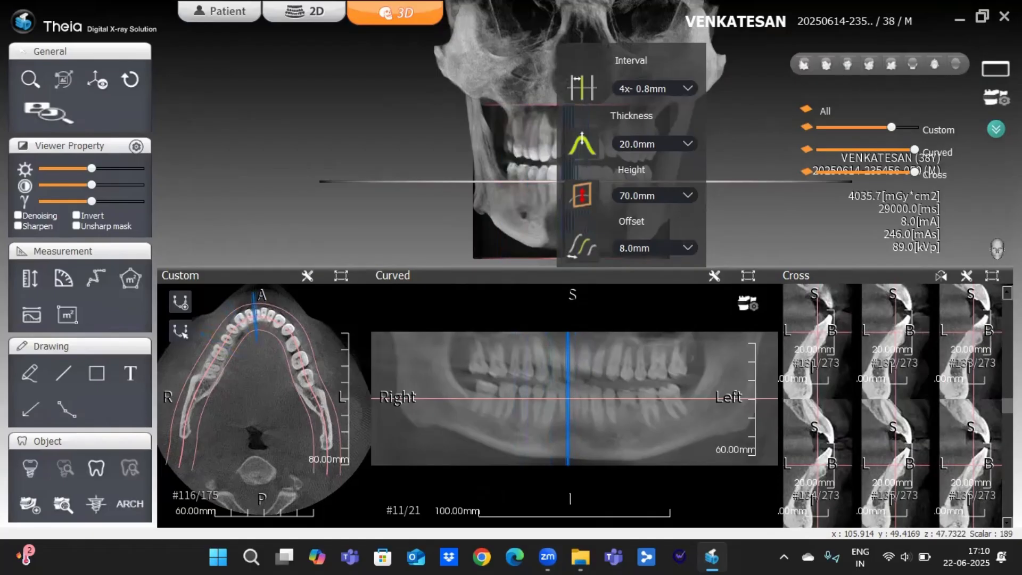
scroll(892, 405, "down", 2)
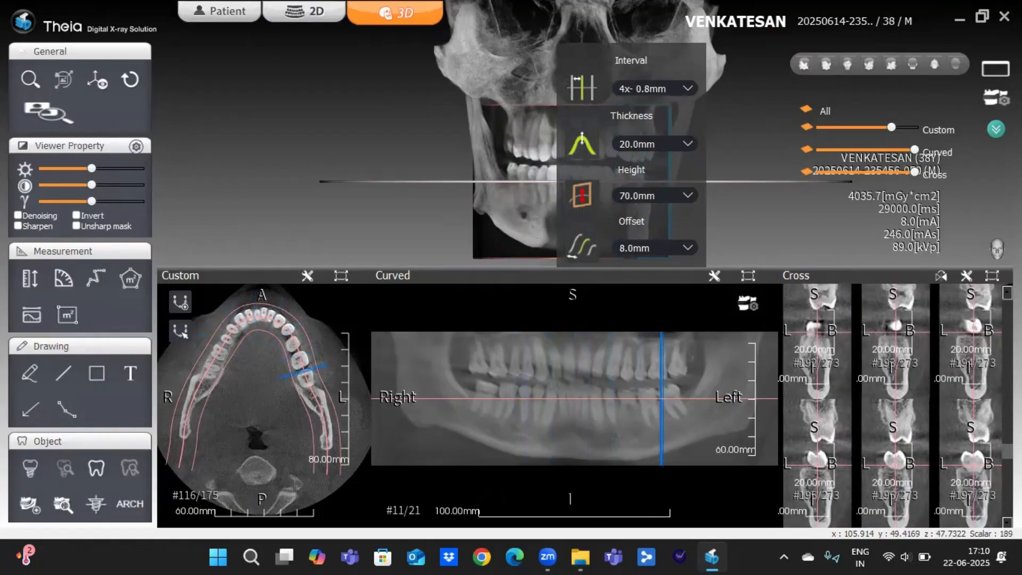
scroll(892, 405, "up", 4)
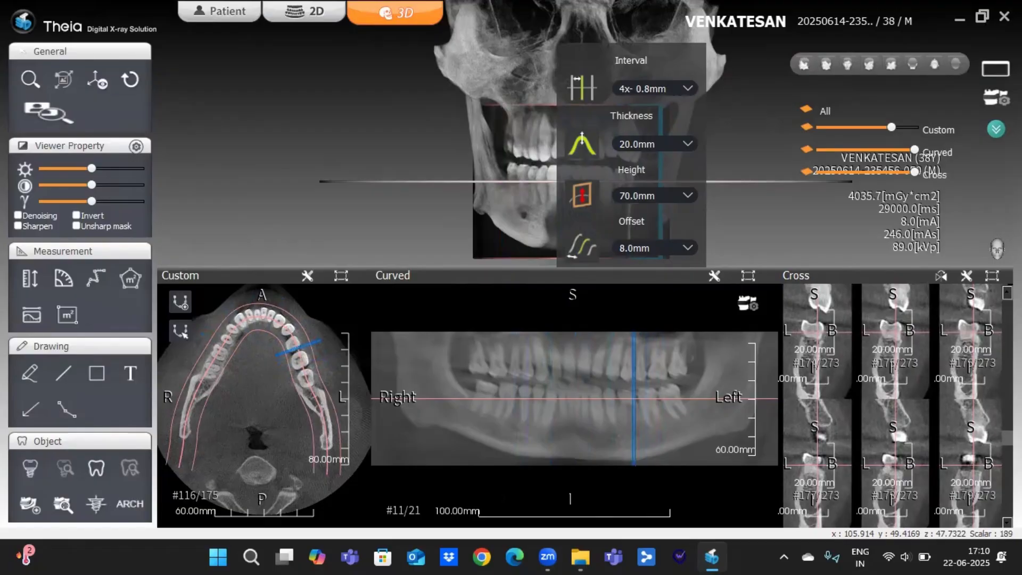
scroll(892, 405, "down", 4)
scroll(892, 406, "up", 5)
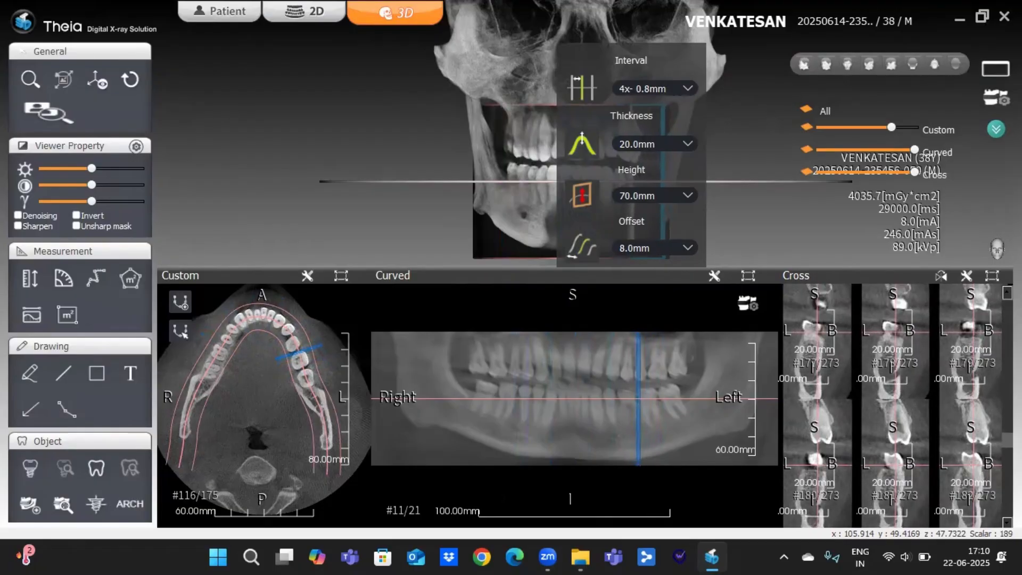
scroll(892, 406, "up", 1)
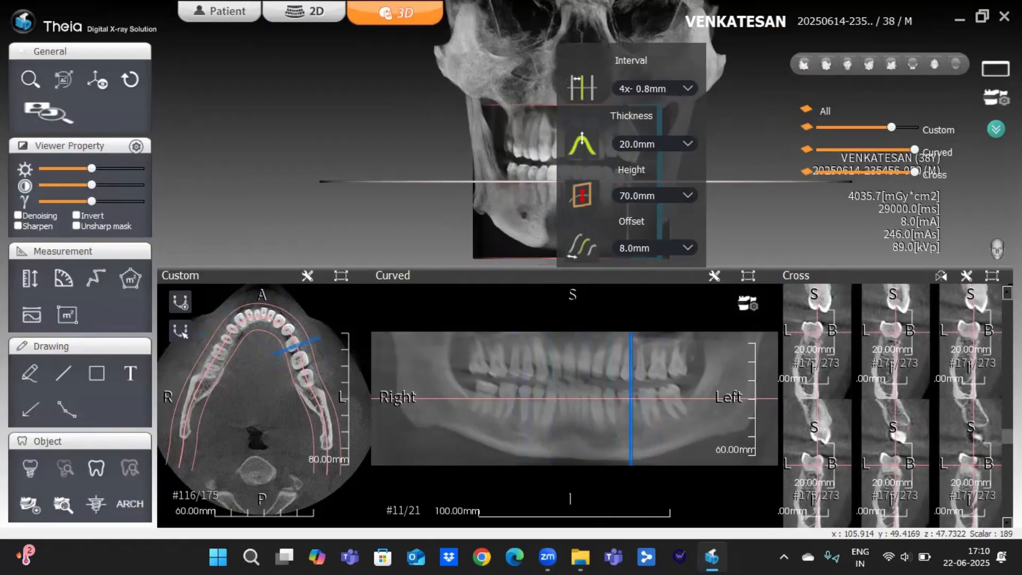
Enlarge the cross-sectional view and measure the mandibular bone's width and vertical depth below the crown on slice 173
left_click(992, 276)
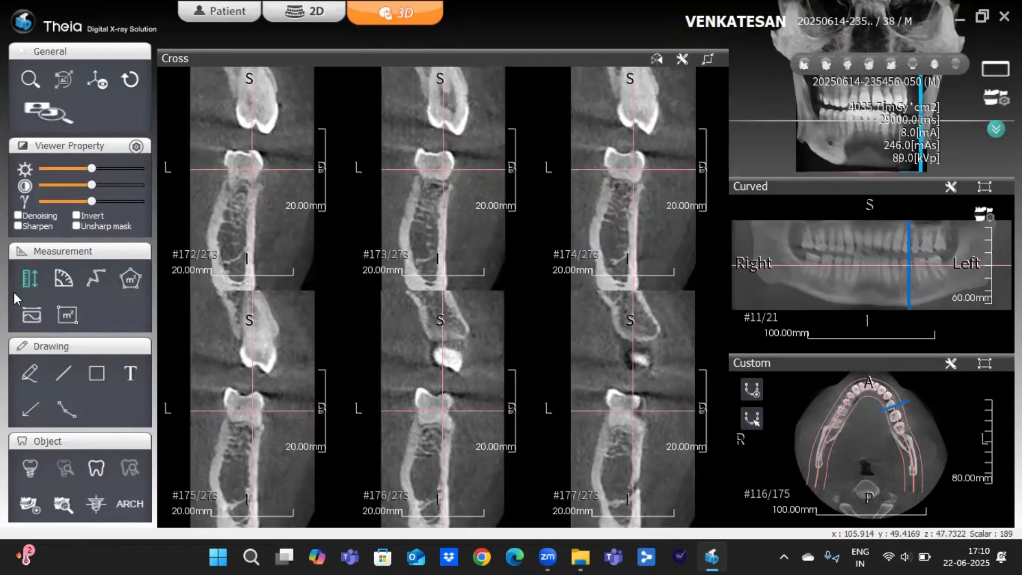
left_click(31, 277)
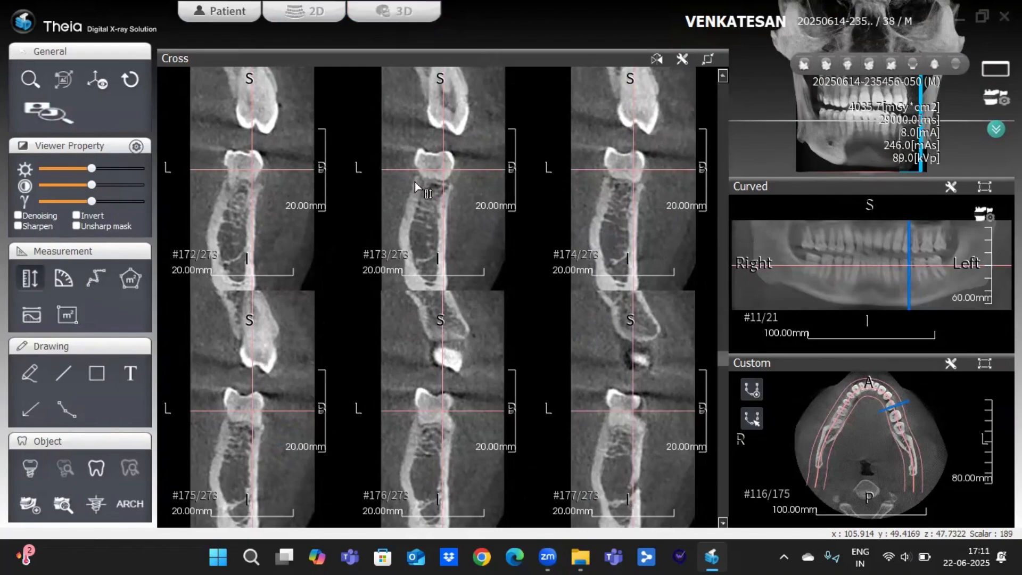
left_click_drag(414, 181, 451, 189)
left_click_drag(434, 179, 427, 230)
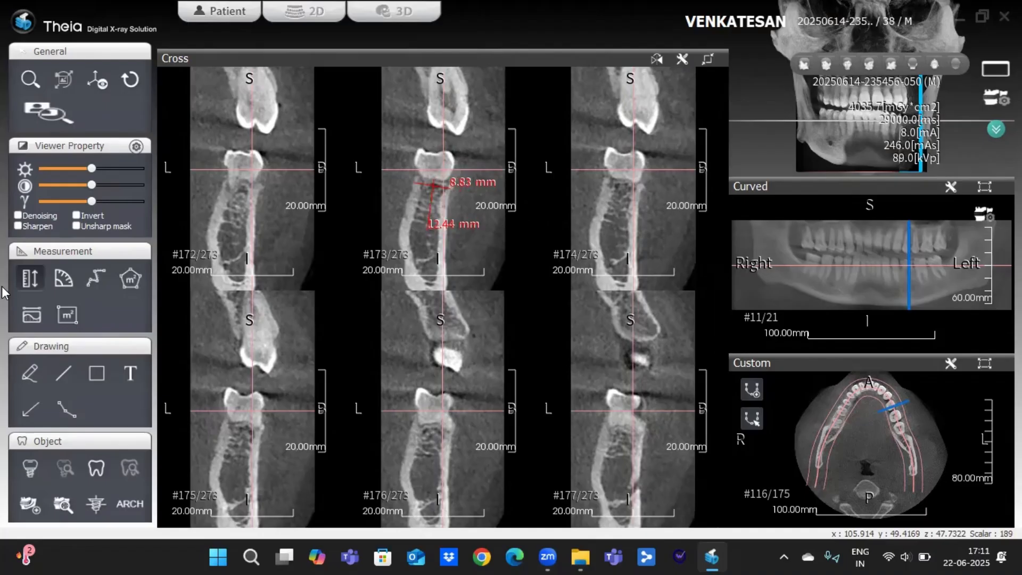
Try to add an implant in the cross-sectional view
left_click(30, 468)
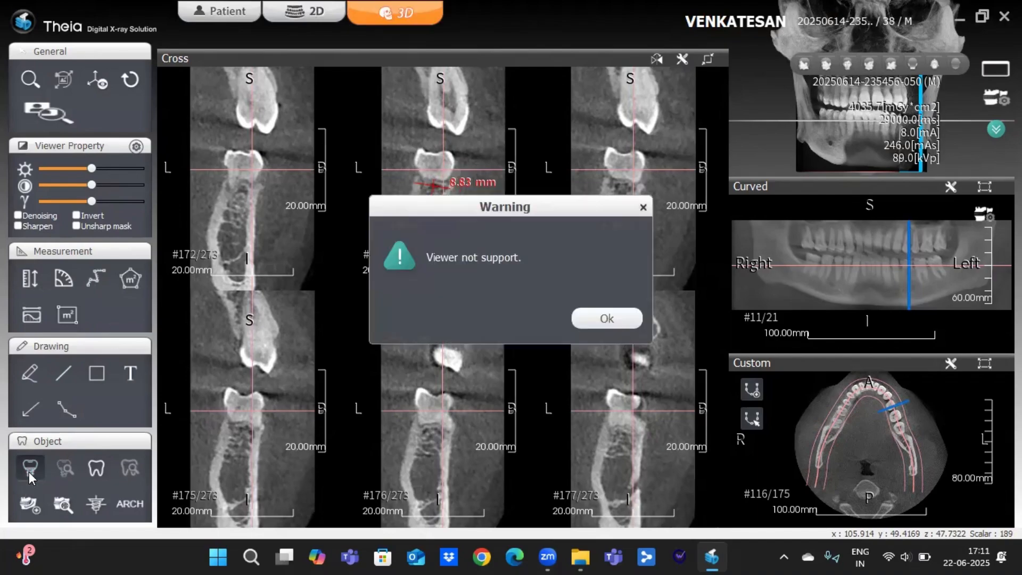
left_click(604, 323)
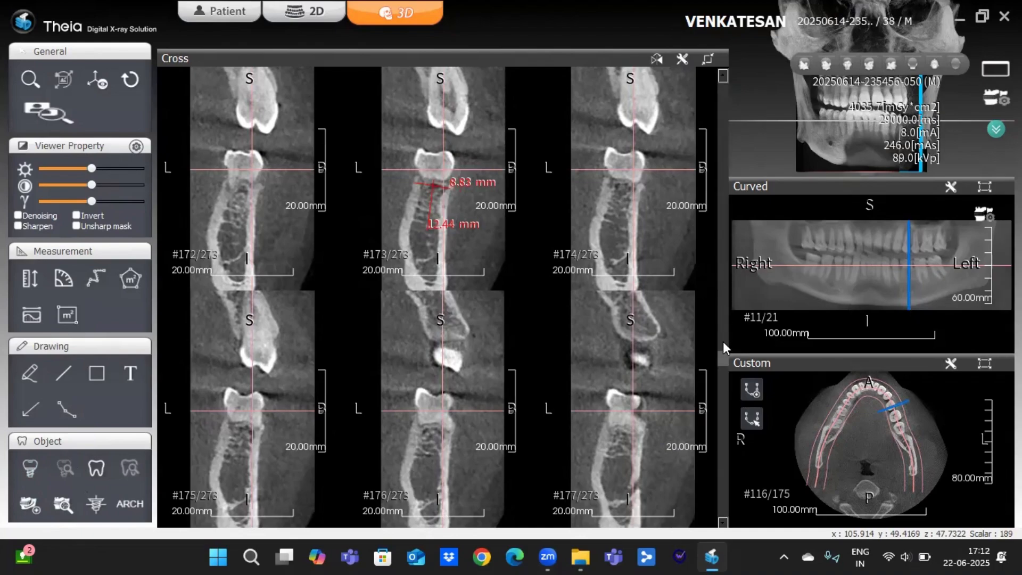
Start a nerve canal trace on the right side with its first point at the mental foramen on cross-sectional slice 100
left_click_drag(723, 353, 710, 261)
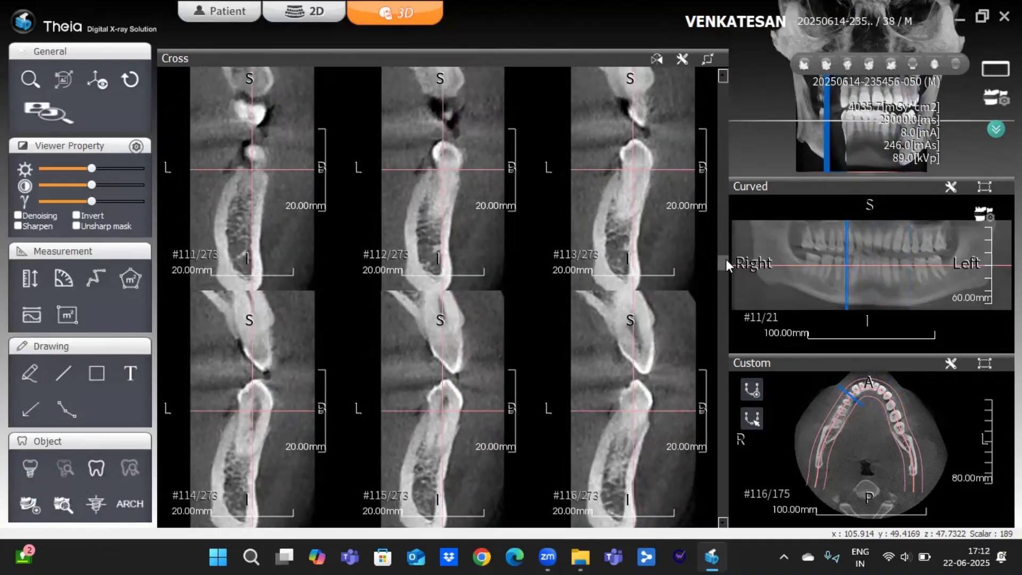
left_click_drag(726, 254, 723, 241)
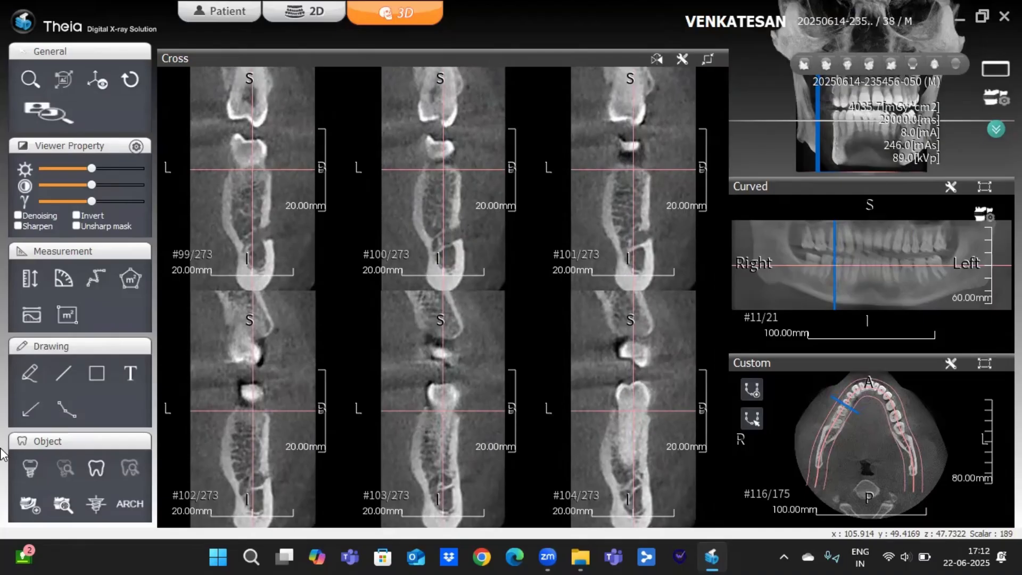
left_click(28, 502)
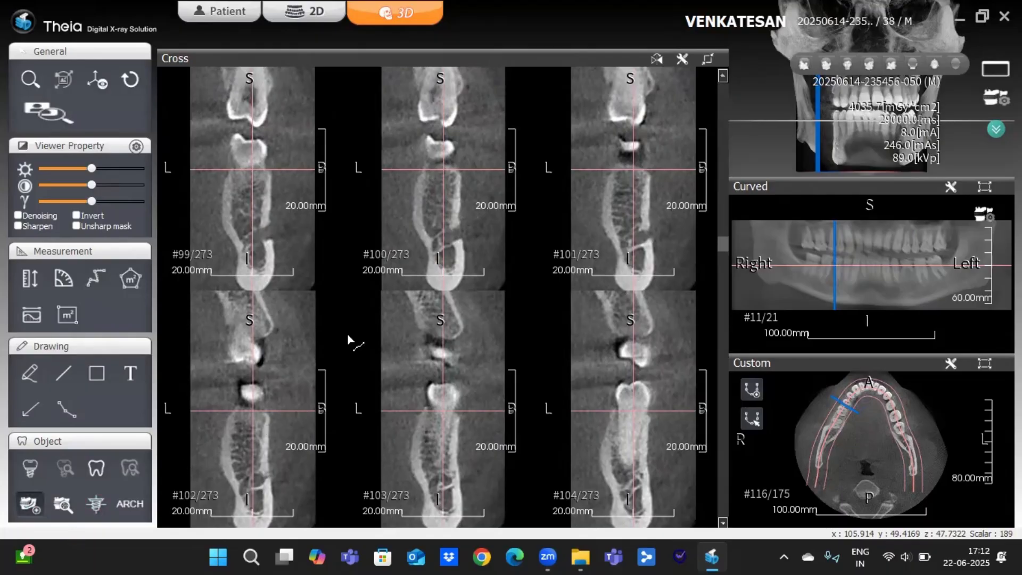
left_click(453, 235)
Hide the slice reference lines and continue the right nerve canal with points on slices 96, 93 and 90
scroll(453, 234, "down", 1)
scroll(454, 234, "up", 4)
scroll(454, 234, "up", 1)
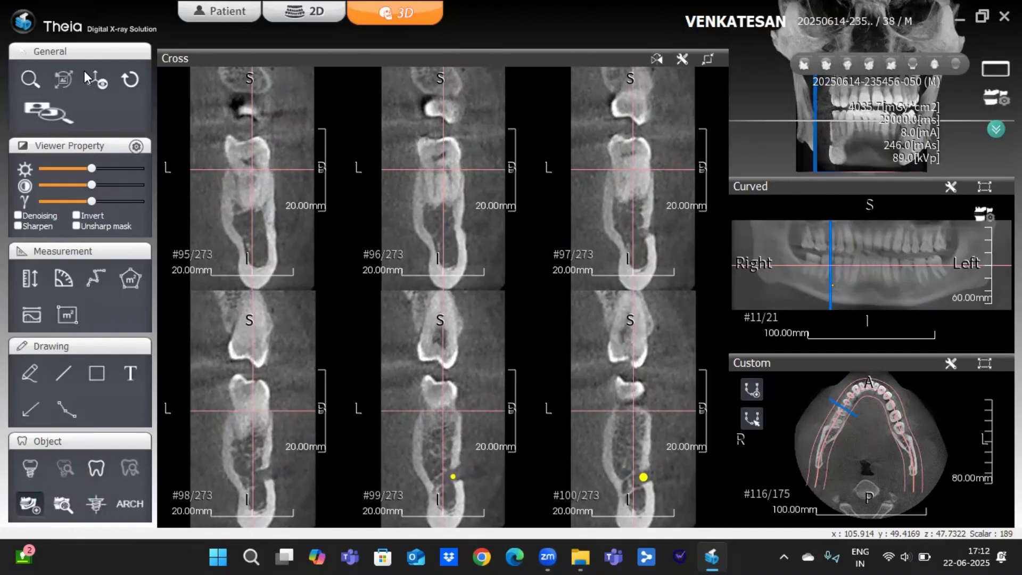
left_click(94, 82)
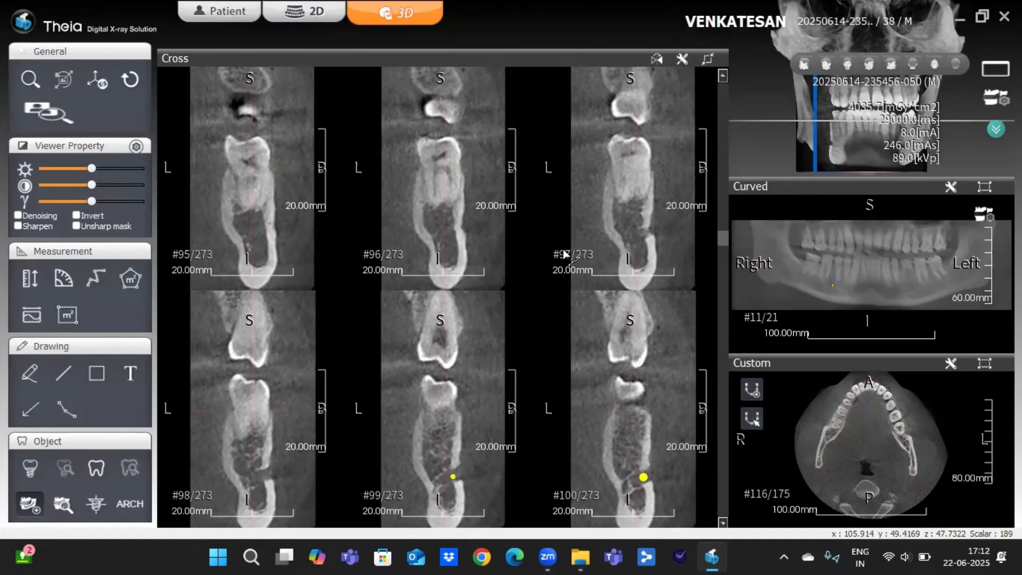
left_click(445, 246)
scroll(445, 245, "up", 1)
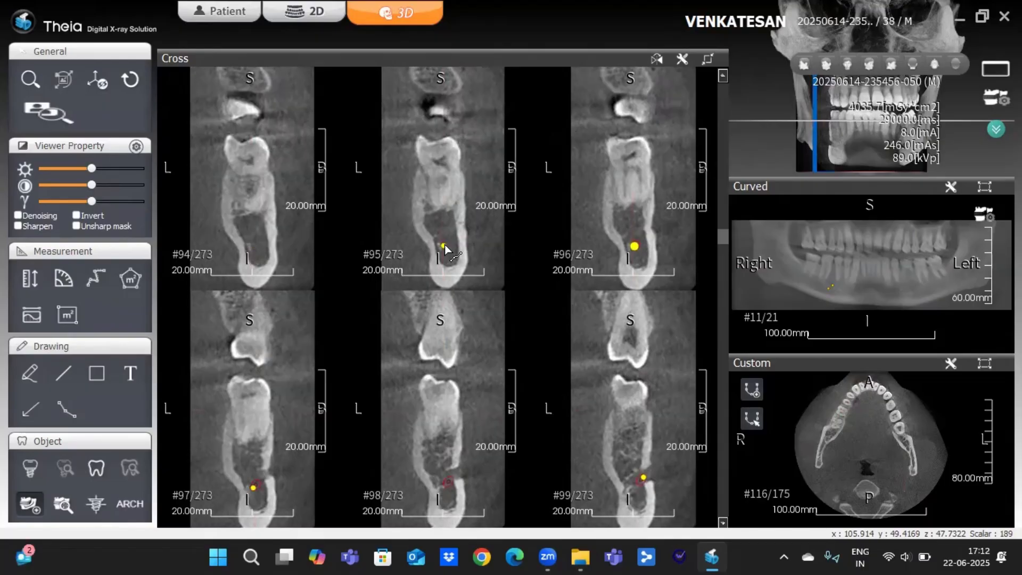
scroll(445, 245, "up", 2)
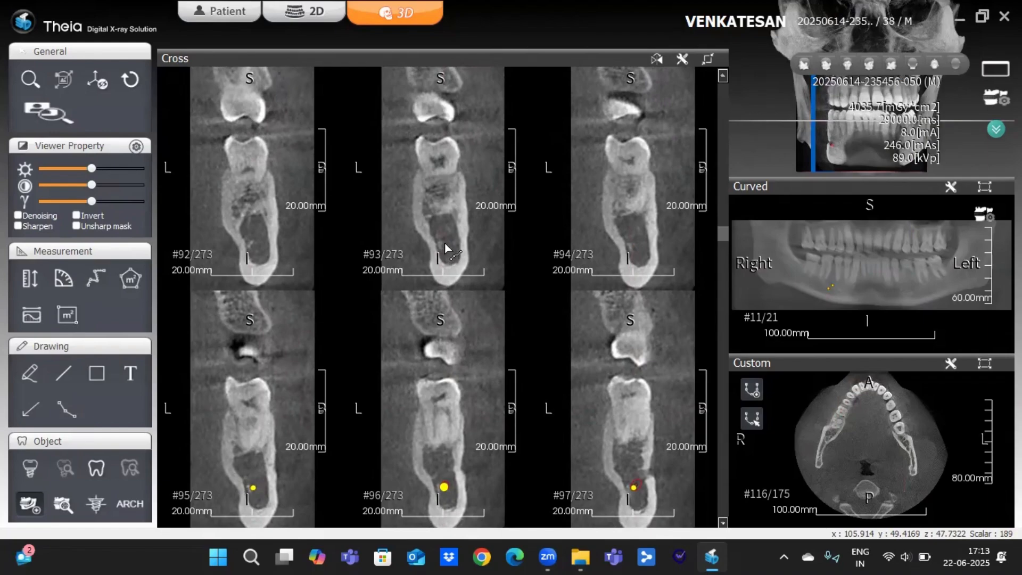
left_click(446, 246)
scroll(446, 247, "up", 3)
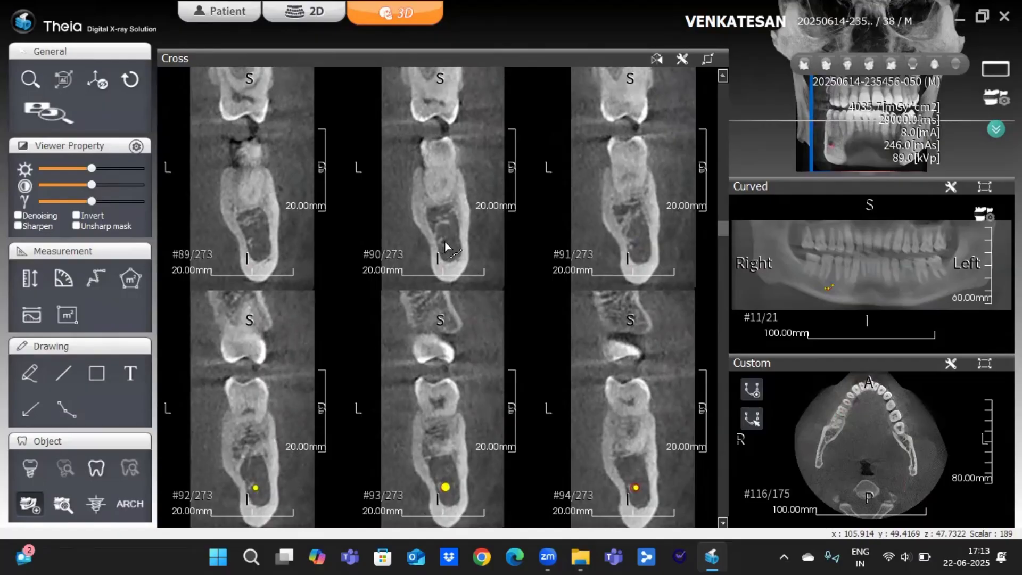
left_click(443, 240)
Extend the right nerve canal backward with points on cross-sectional slices 85, 83 and 79
scroll(458, 255, "up", 1)
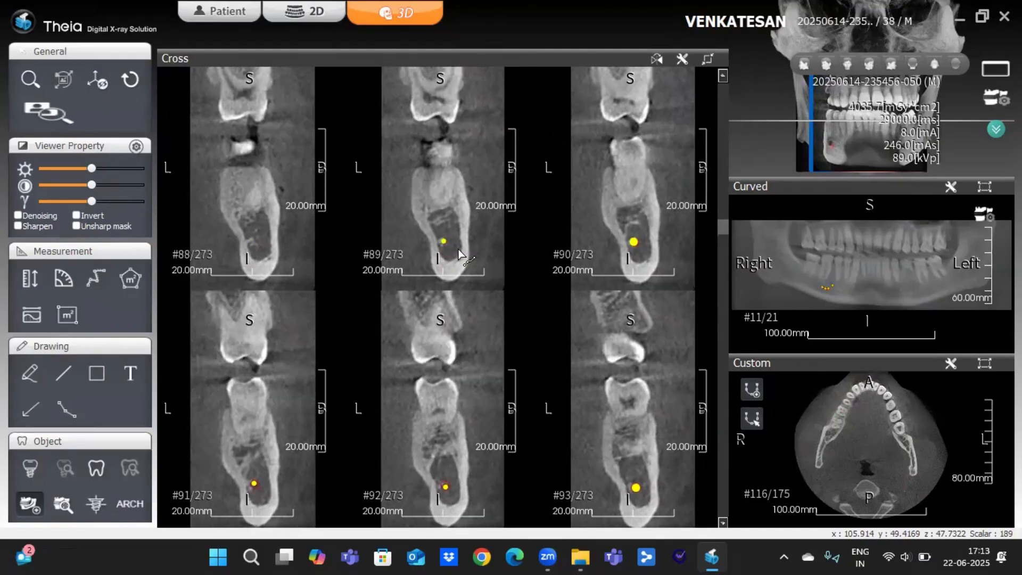
scroll(459, 254, "up", 3)
scroll(459, 255, "up", 1)
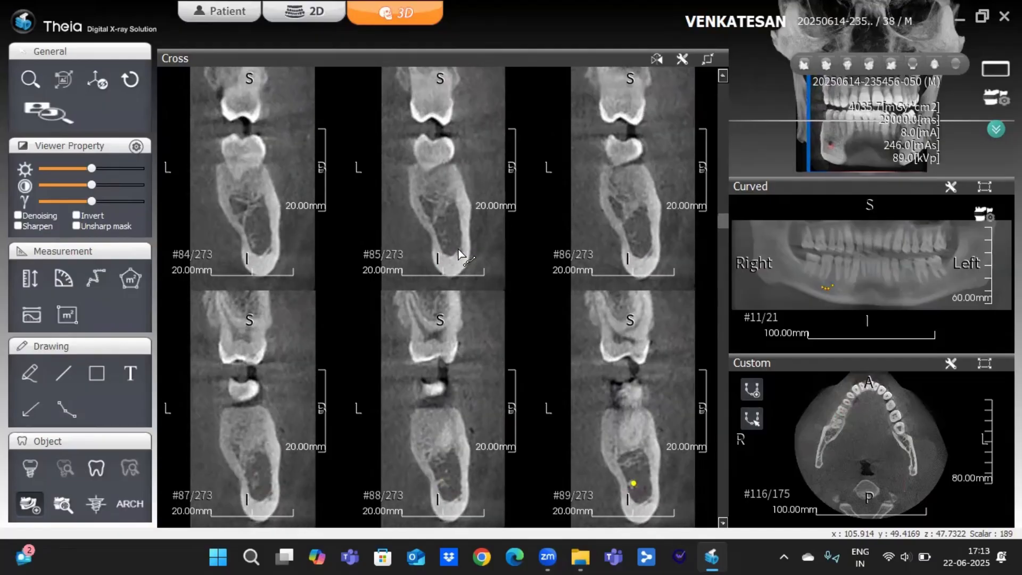
left_click(446, 238)
scroll(446, 238, "up", 1)
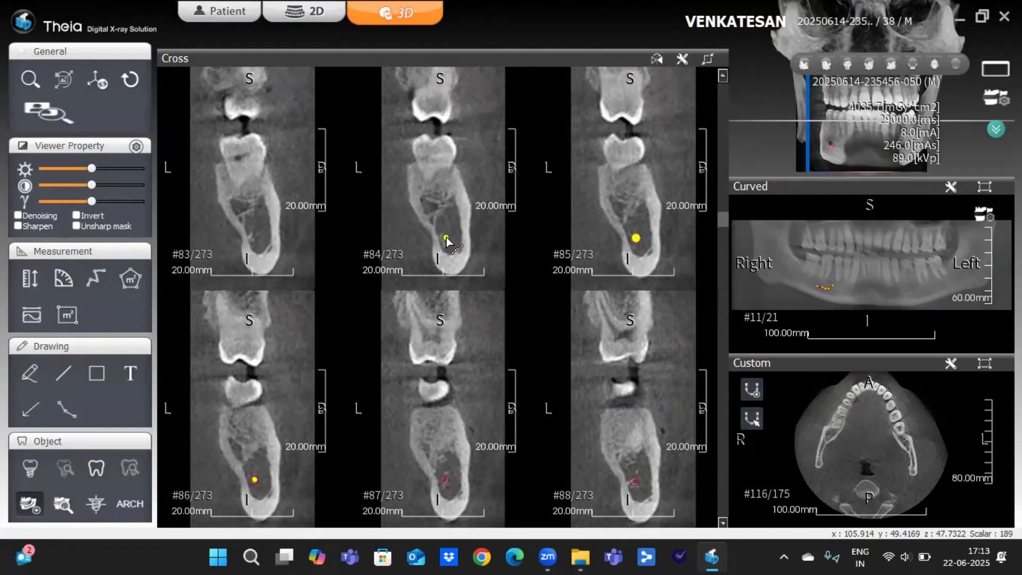
scroll(446, 237, "up", 1)
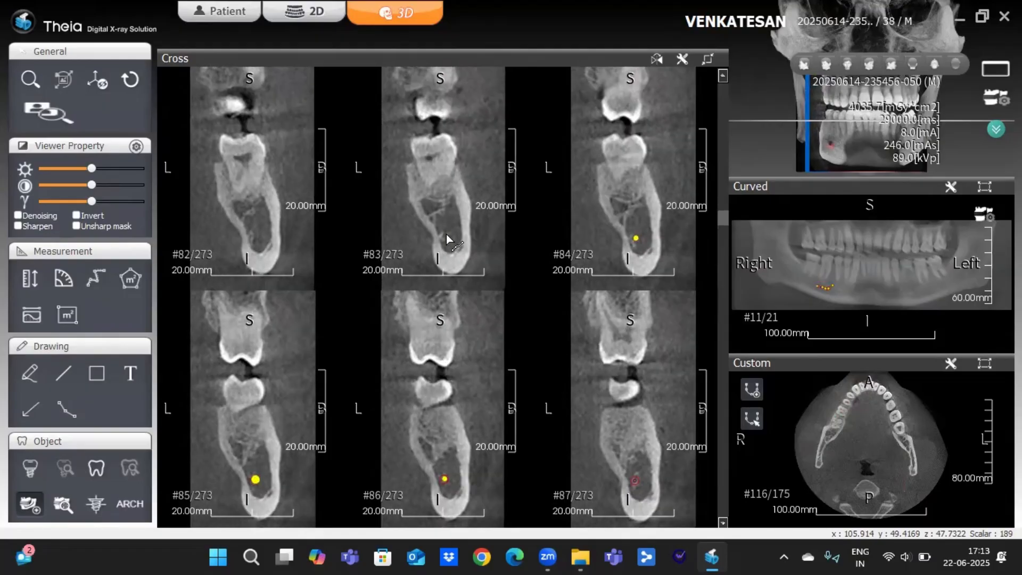
left_click(443, 236)
scroll(446, 240, "up", 1)
scroll(444, 238, "up", 3)
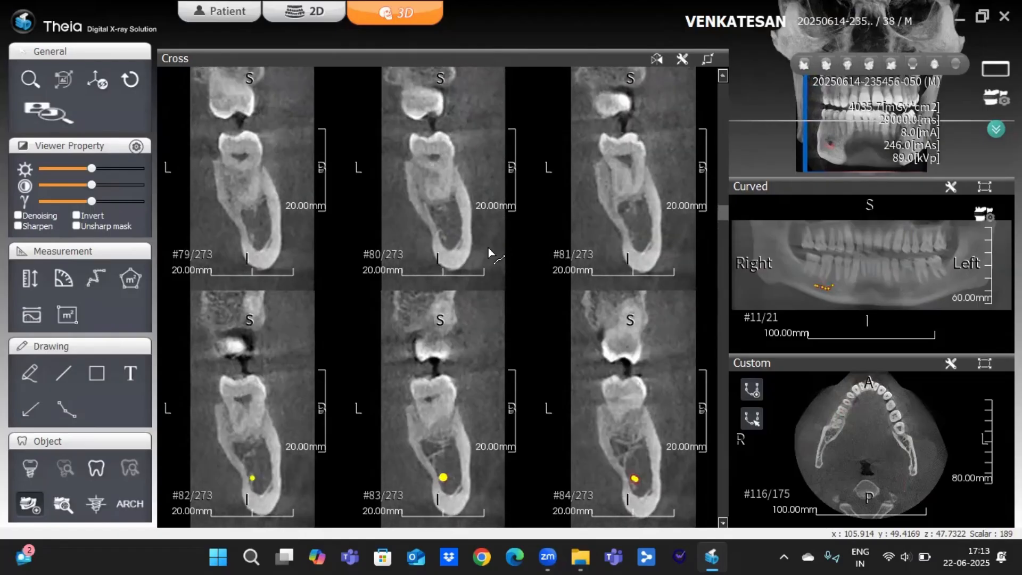
left_click(444, 234)
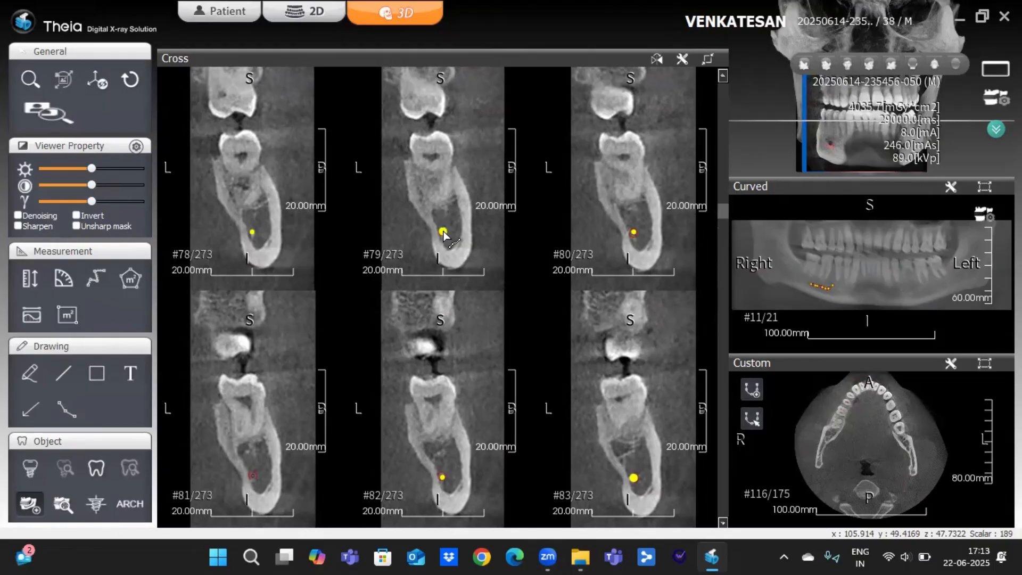
Add the following right nerve canal points inside the mandible on slices 75 and 71
scroll(444, 234, "up", 1)
scroll(443, 235, "up", 3)
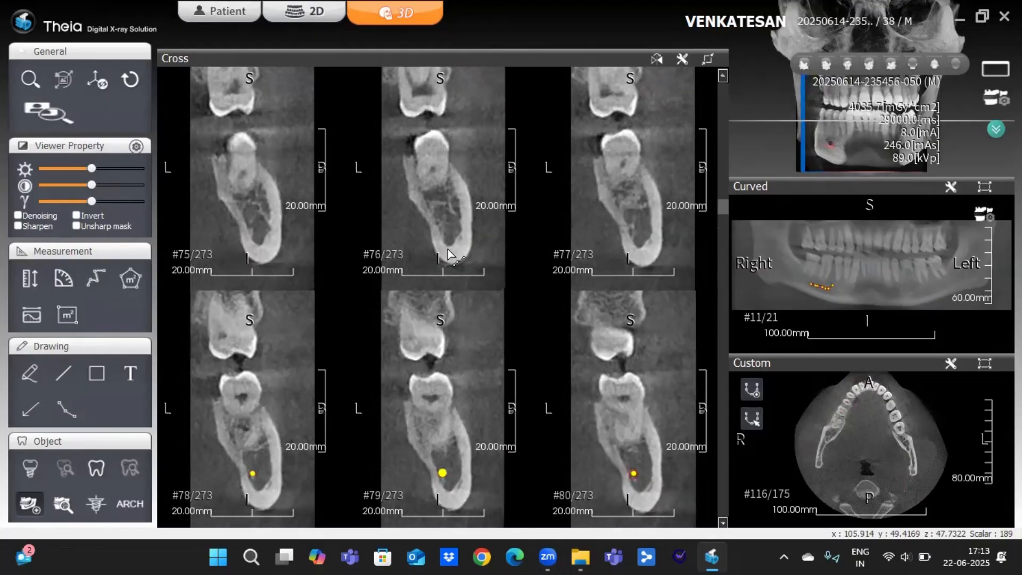
left_click(442, 229)
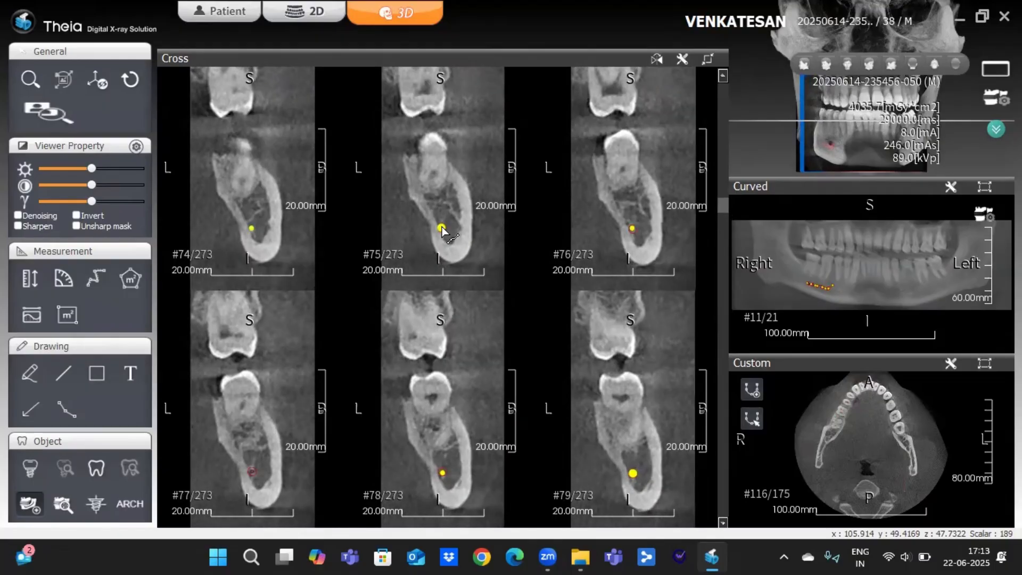
scroll(442, 228, "up", 3)
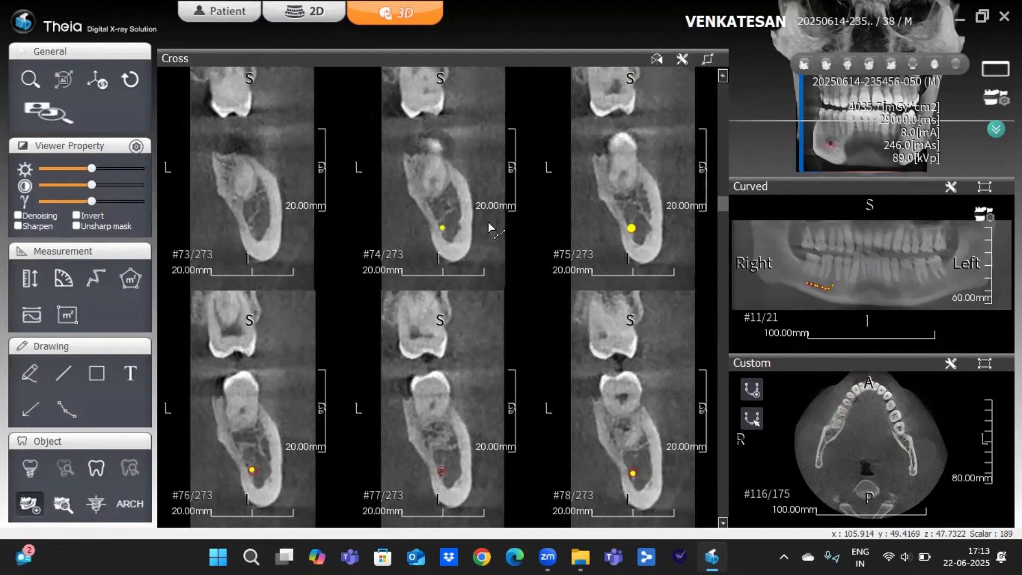
scroll(446, 237, "up", 1)
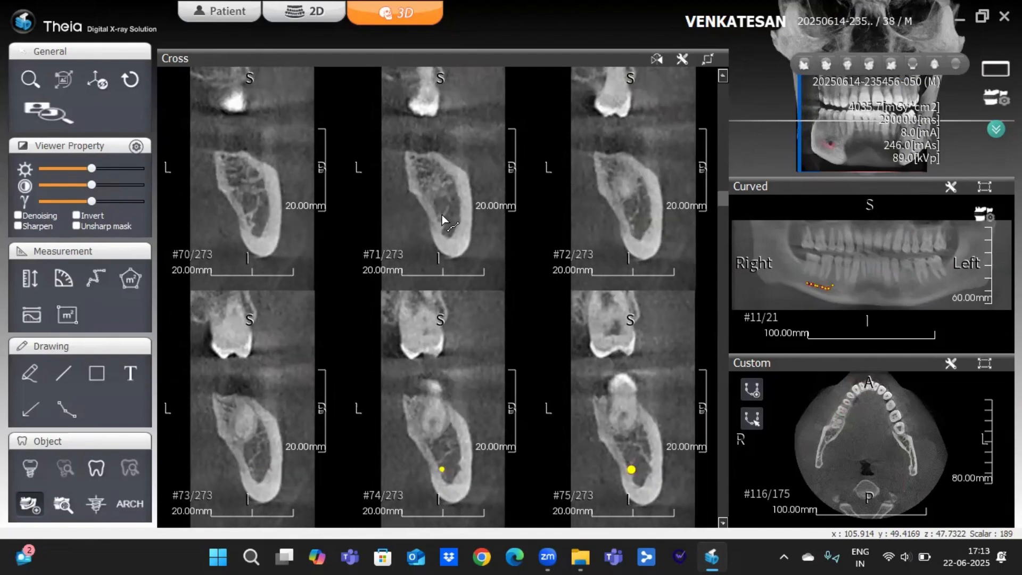
left_click(442, 215)
Extend the right nerve canal backward with points on cross-sectional slices 65 and 61
scroll(442, 218, "up", 1)
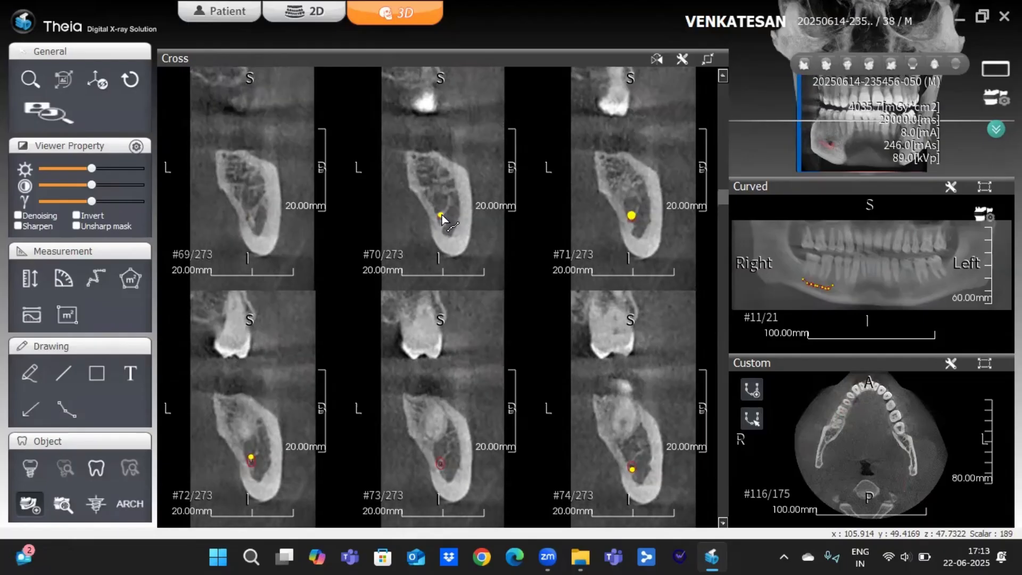
scroll(442, 218, "up", 2)
scroll(440, 215, "up", 3)
left_click(438, 213)
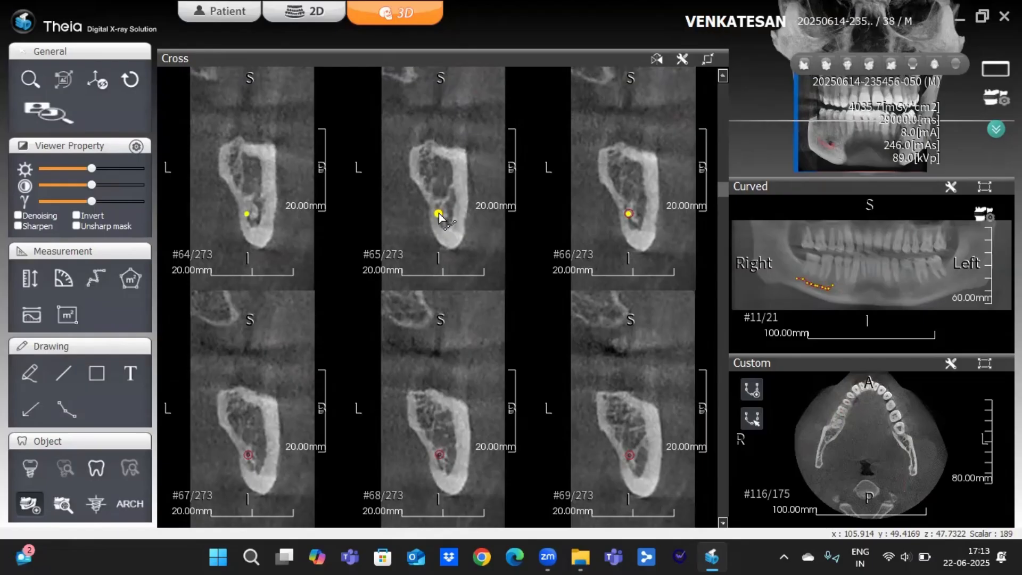
scroll(439, 213, "up", 1)
scroll(465, 192, "up", 3)
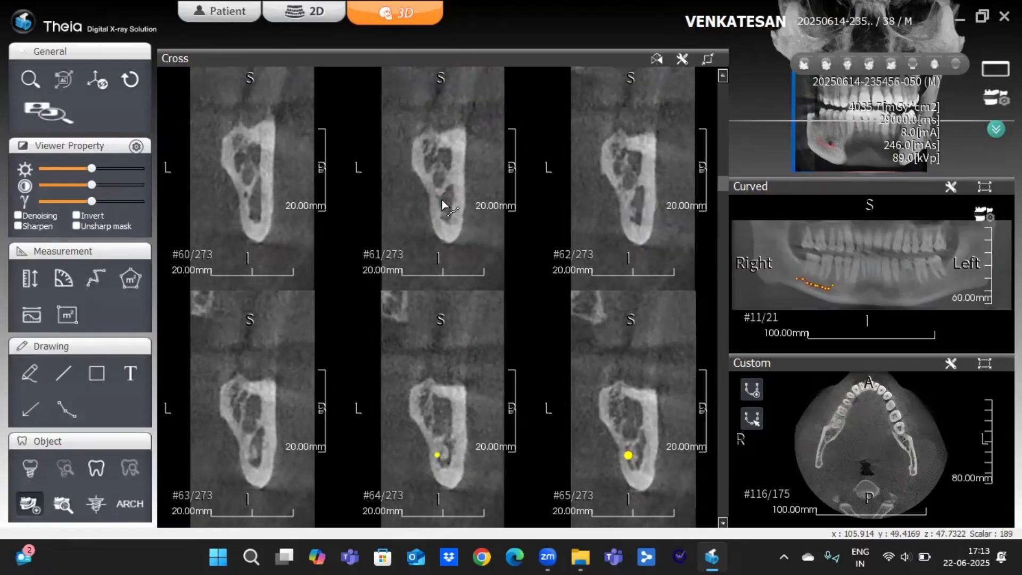
left_click(442, 200)
Add the following right nerve canal point on cross-sectional slice 57
scroll(442, 200, "up", 1)
scroll(442, 200, "up", 3)
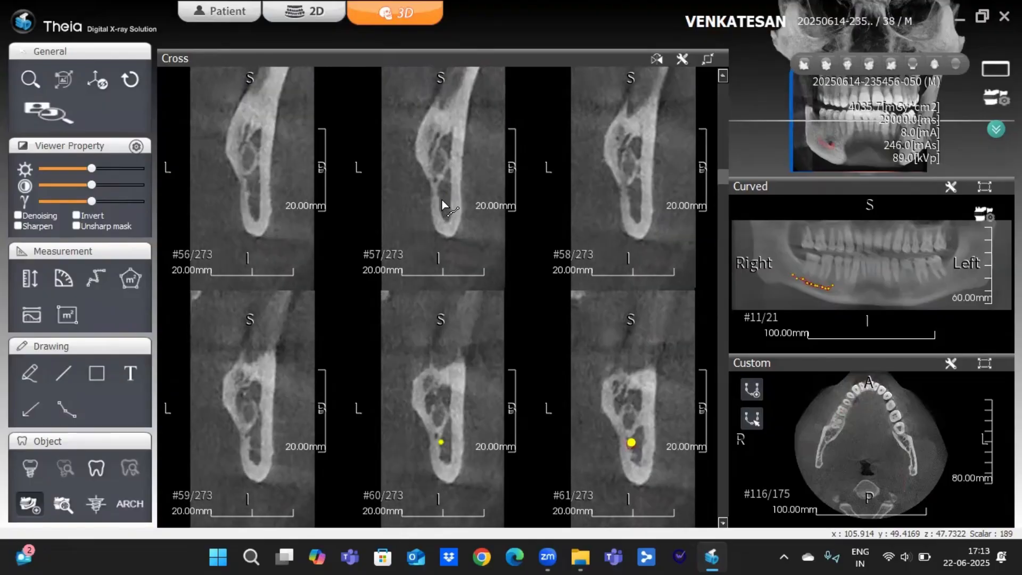
scroll(440, 189, "up", 2)
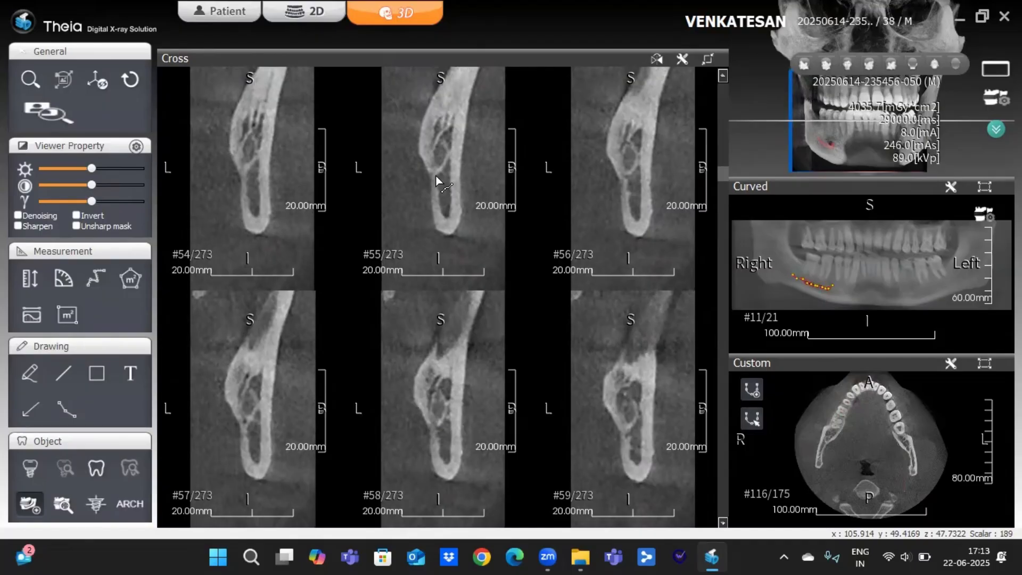
scroll(436, 182, "down", 1)
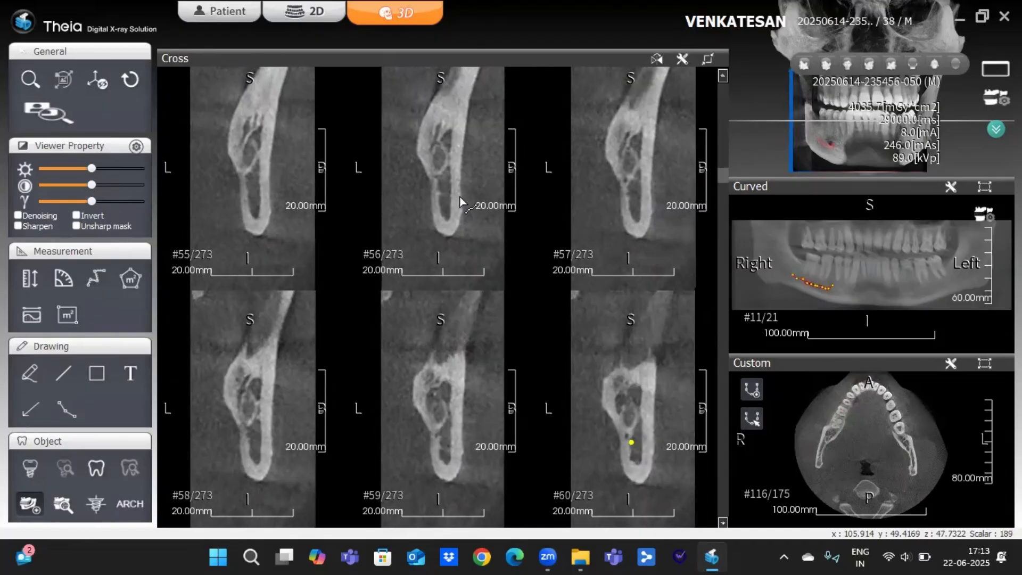
scroll(459, 201, "down", 1)
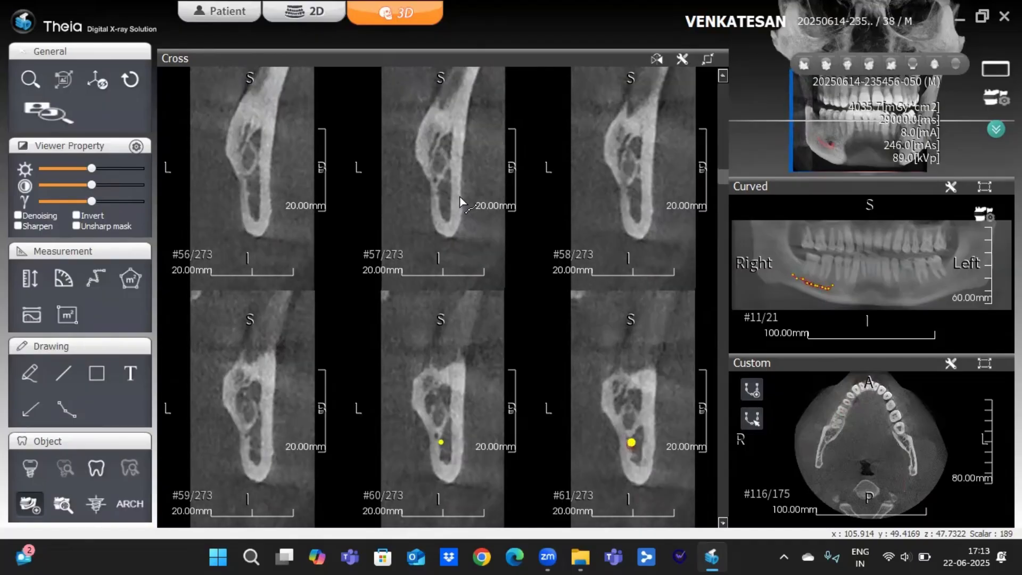
left_click(435, 179)
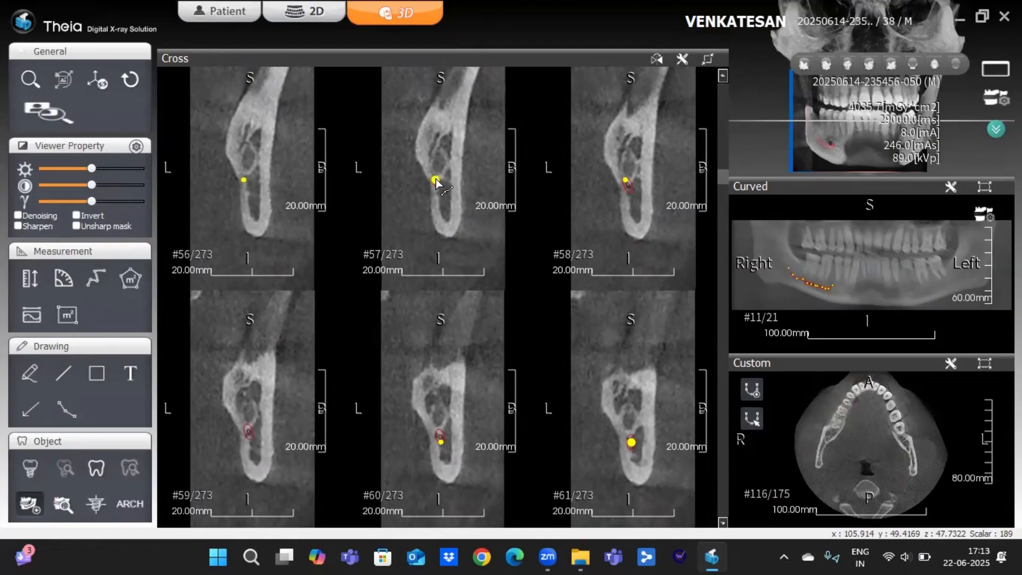
Continue the right nerve canal up into the ramus with points on cross-sectional slices 52, 49 and 45
scroll(437, 183, "up", 1)
scroll(435, 184, "up", 3)
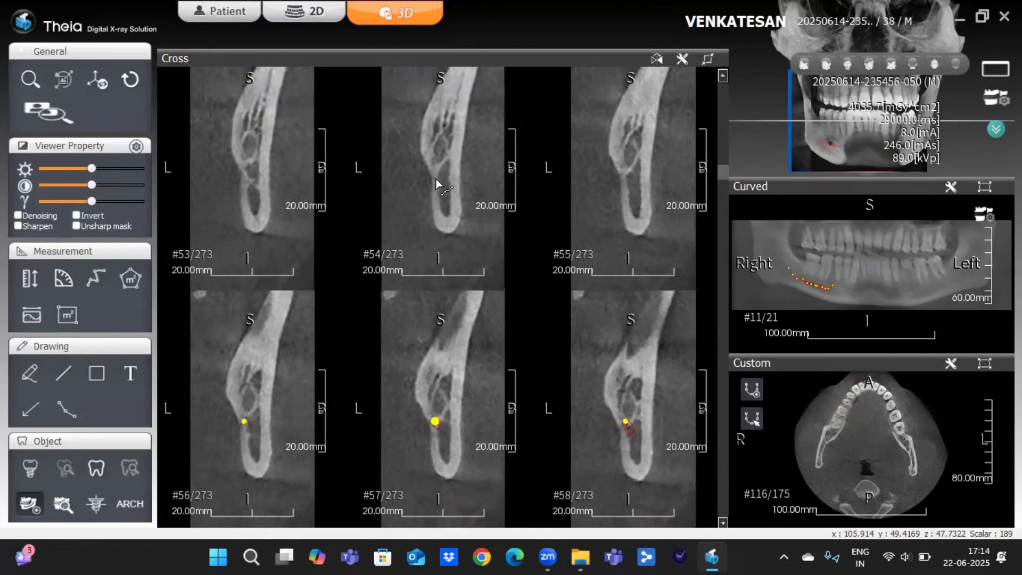
scroll(436, 184, "up", 1)
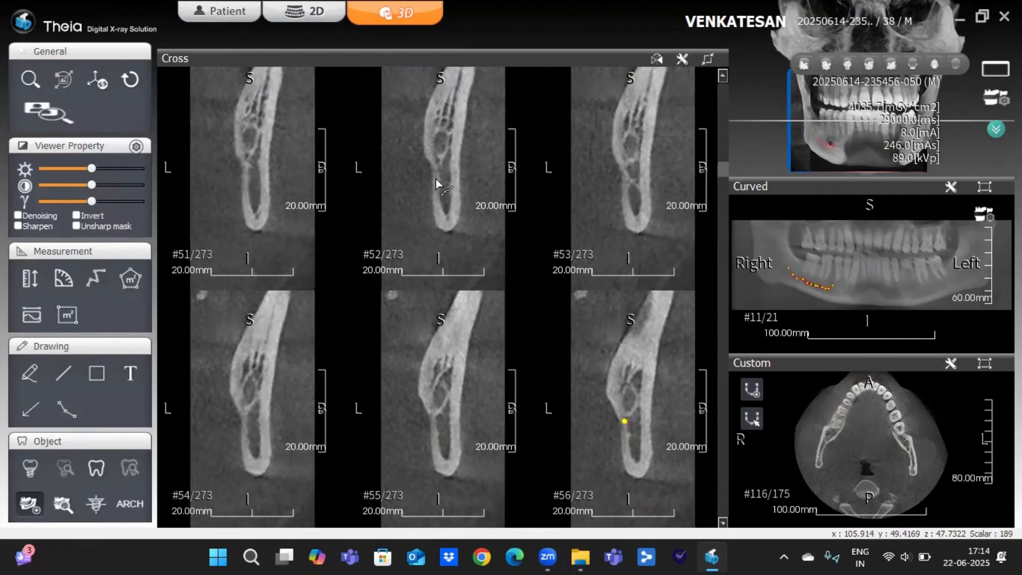
left_click(442, 141)
scroll(442, 139, "up", 3)
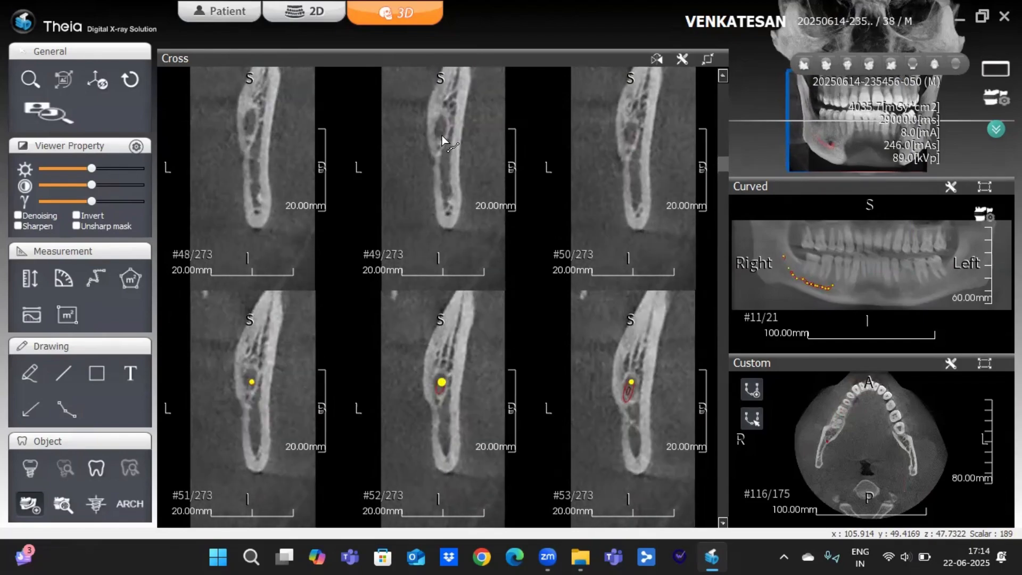
left_click(442, 127)
scroll(441, 126, "up", 4)
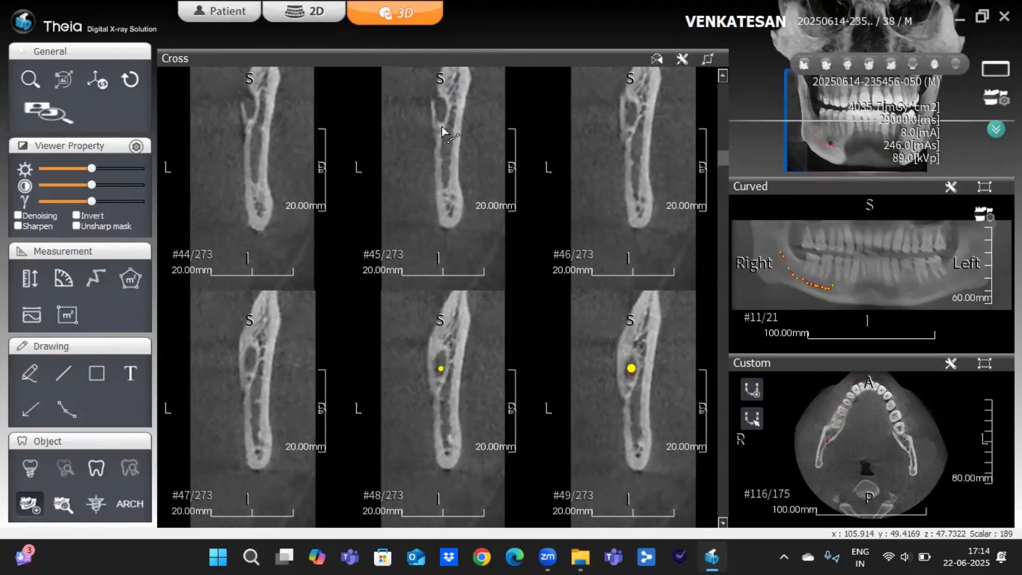
left_click(442, 110)
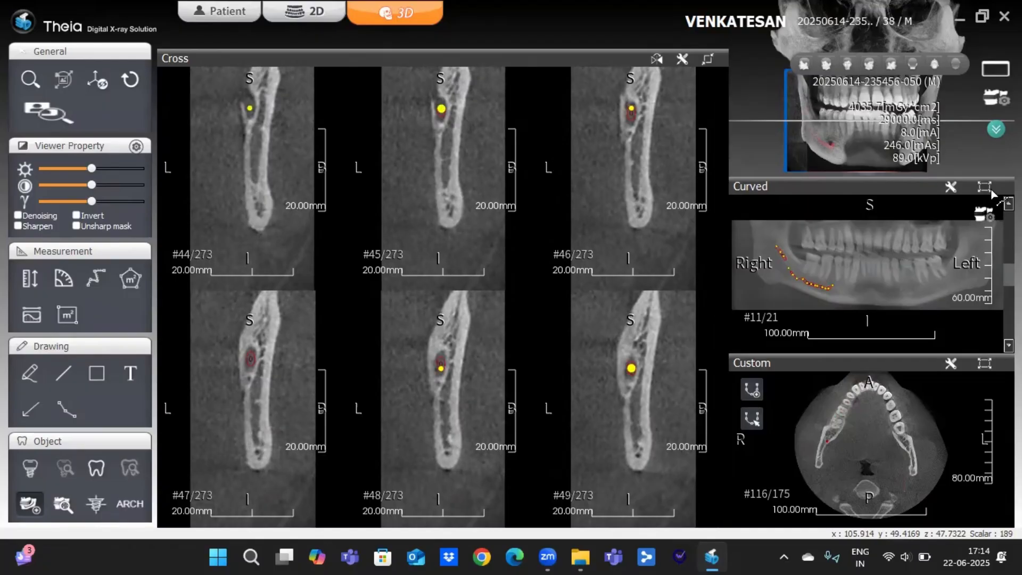
Enlarge the 3D rendering and rotate it to examine the traced right nerve canal from the side and front
left_click(995, 70)
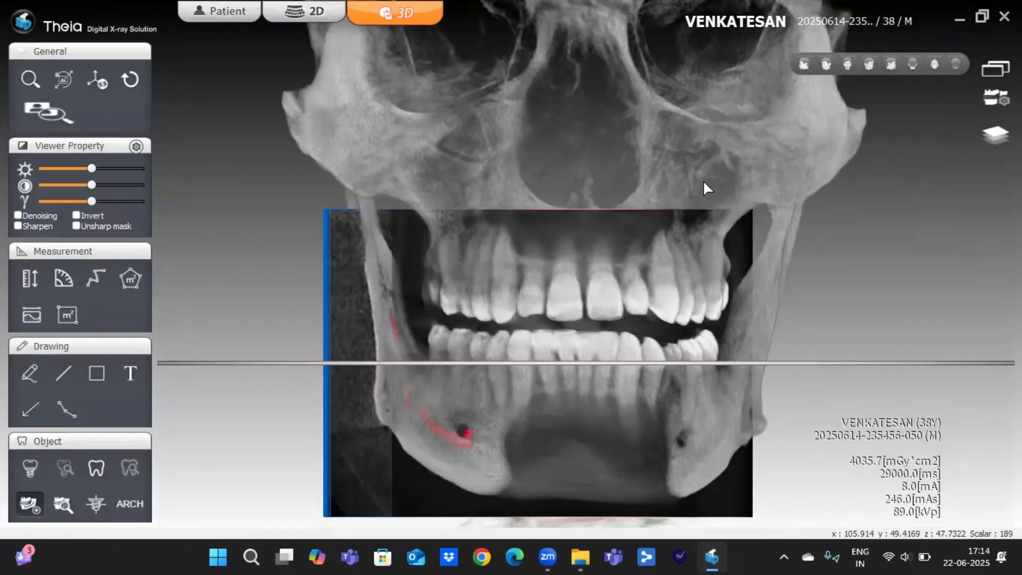
left_click_drag(550, 292, 713, 300)
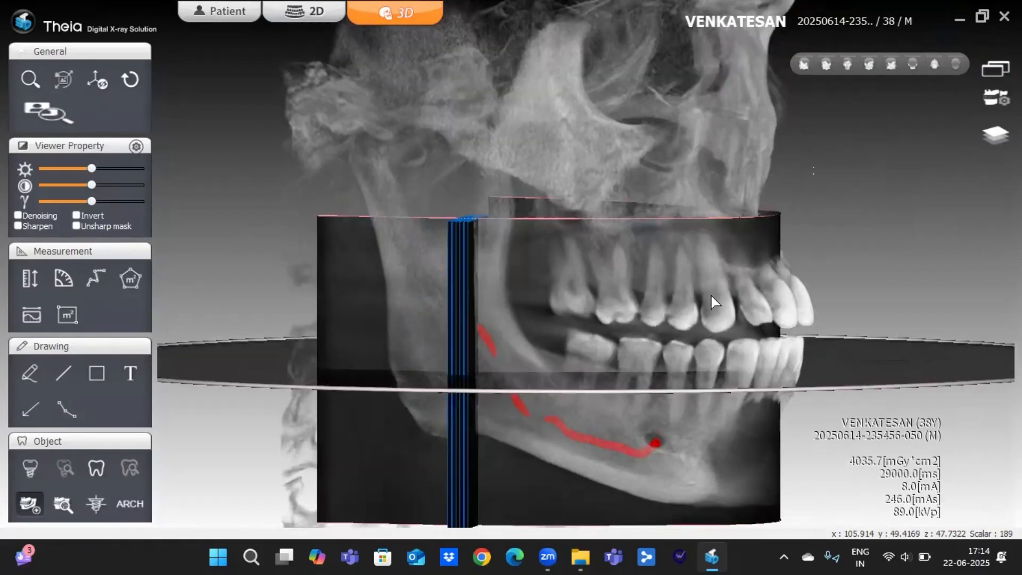
left_click_drag(635, 304, 549, 286)
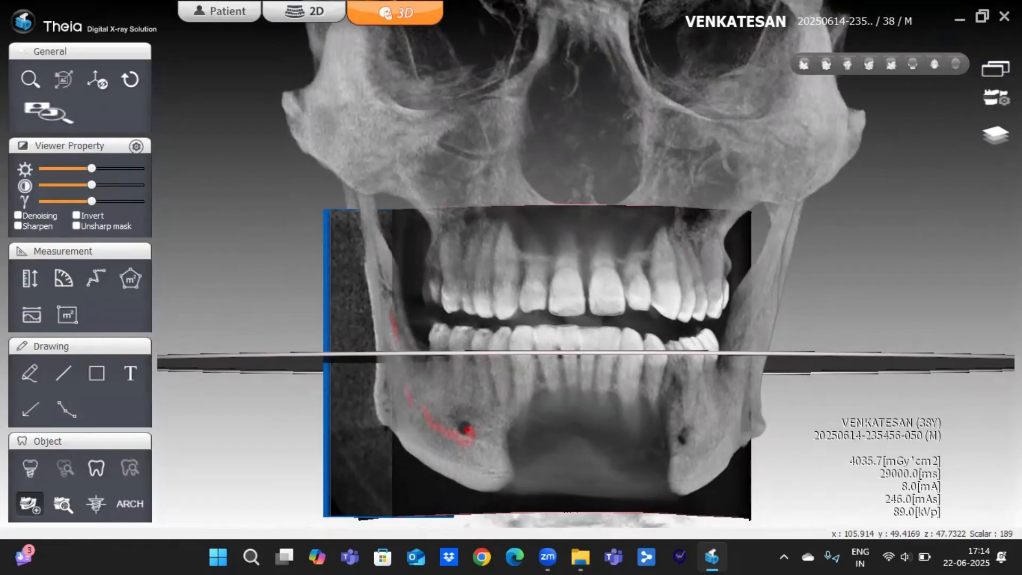
Hide all slice planes in the 3D rendering to inspect the complete nerve canal, and restore the multi-view layout
left_click(997, 134)
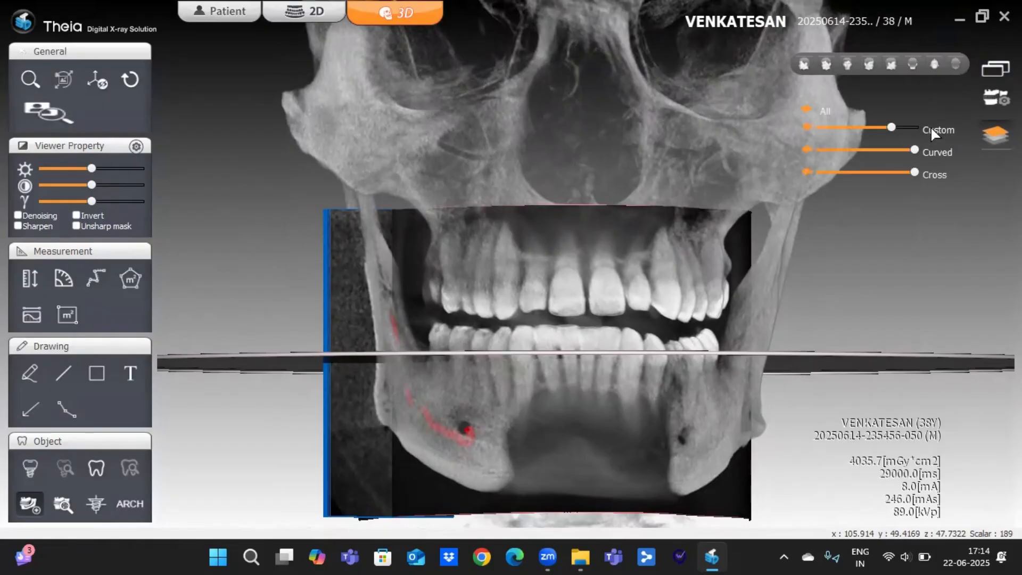
left_click(807, 110)
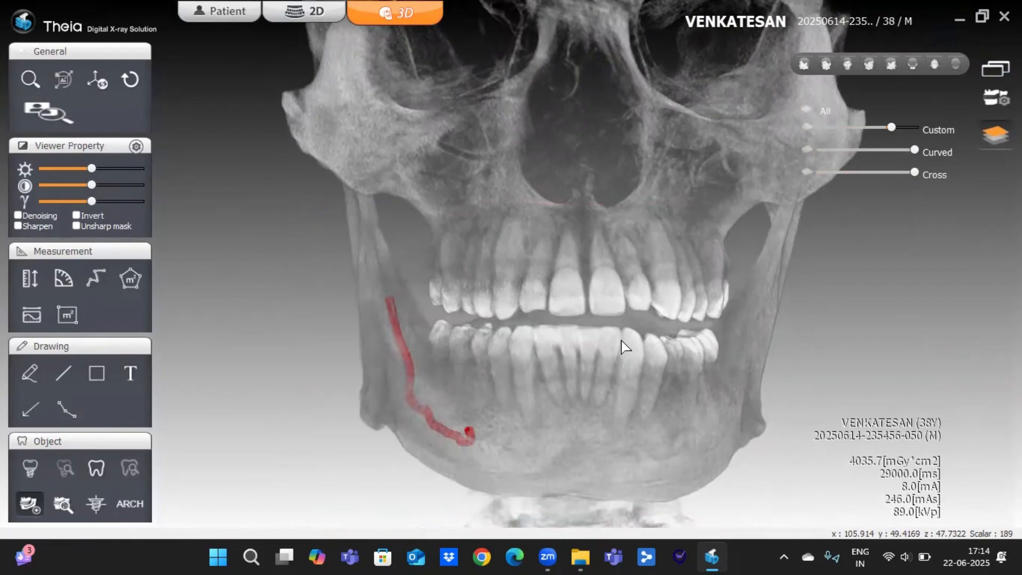
left_click_drag(625, 344, 519, 341)
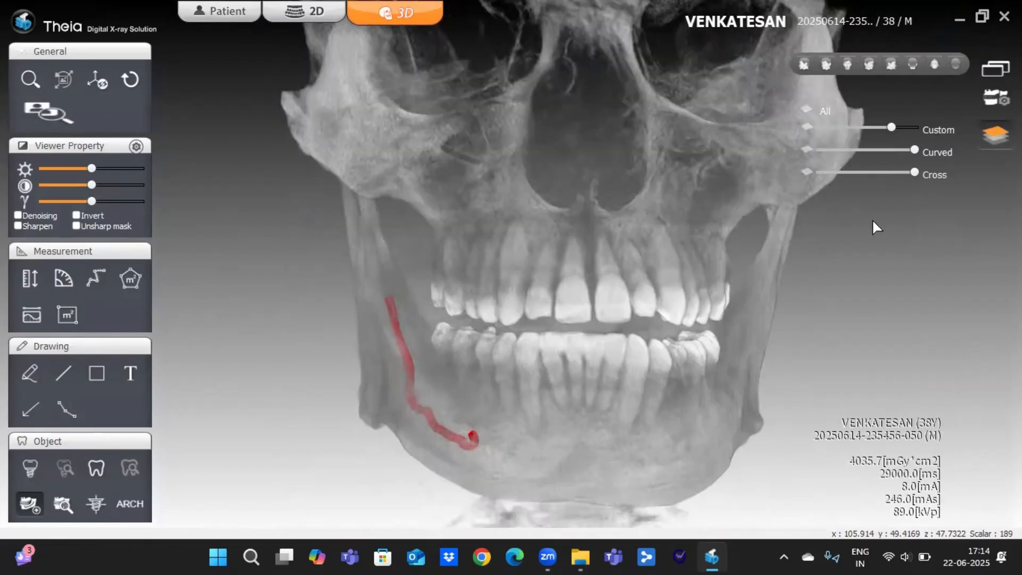
left_click(995, 68)
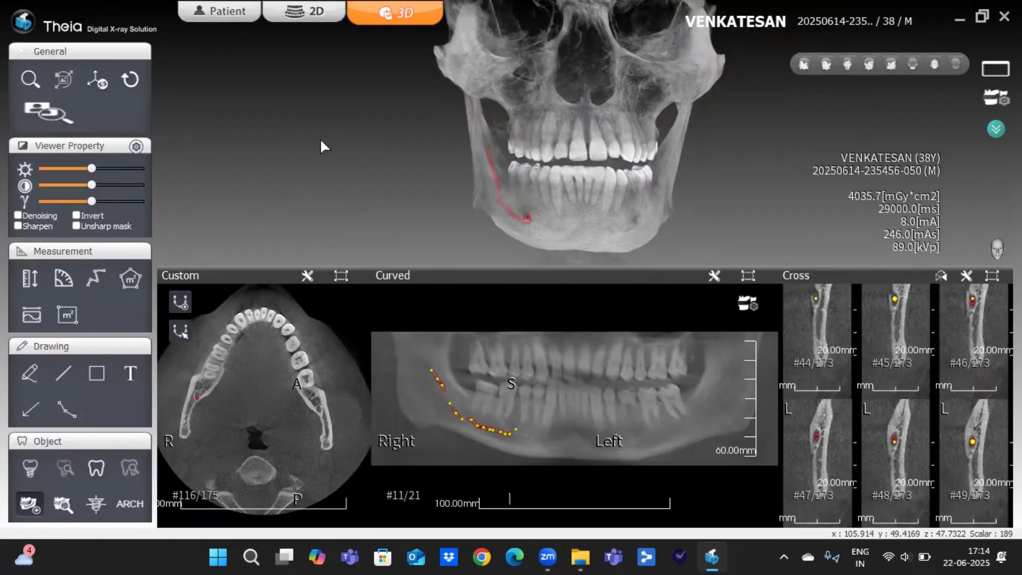
End the nerve canal tracing and switch the 3D workspace to the TMJ layout with left and right views
left_click(318, 13)
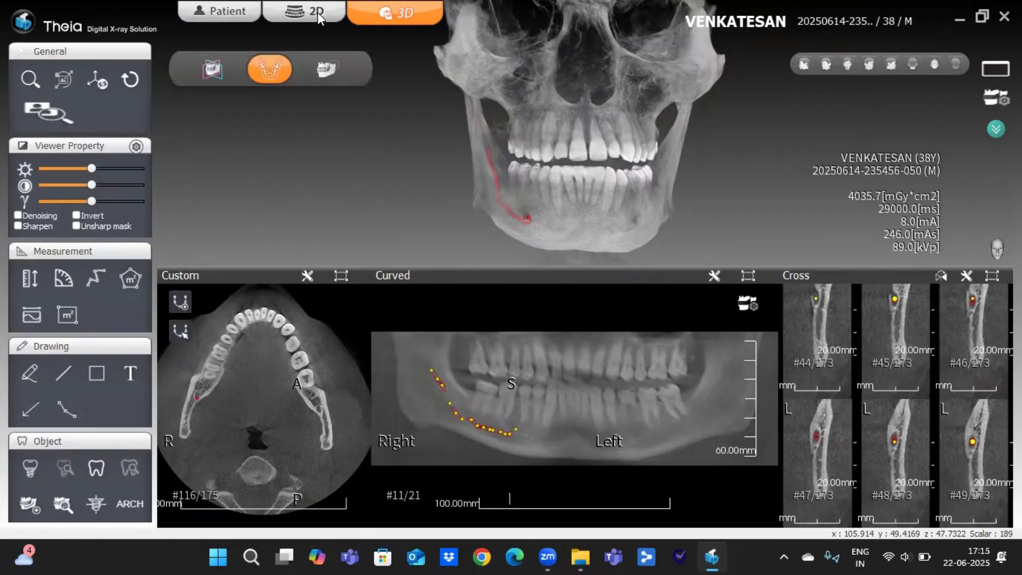
left_click(331, 64)
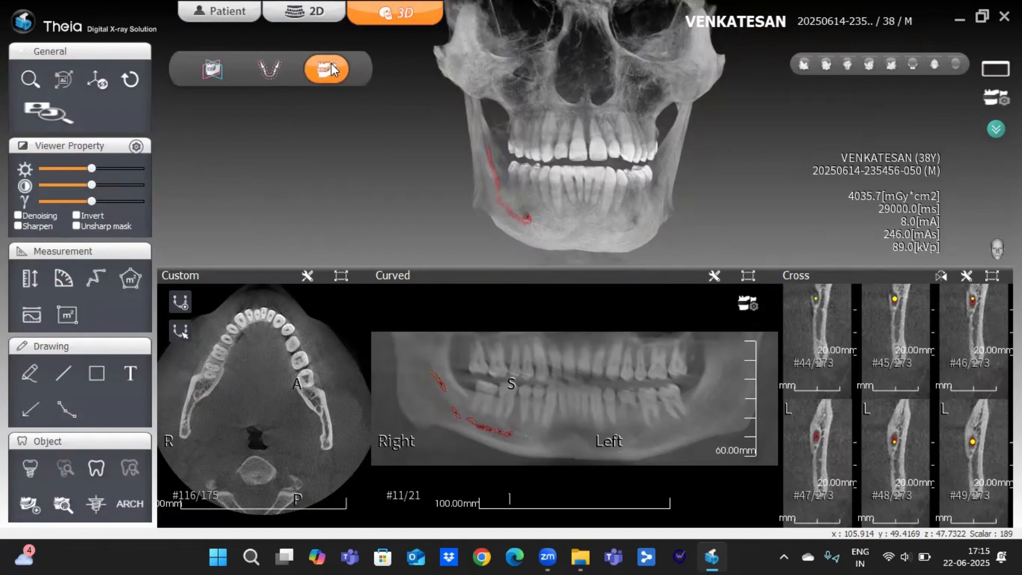
left_click(327, 68)
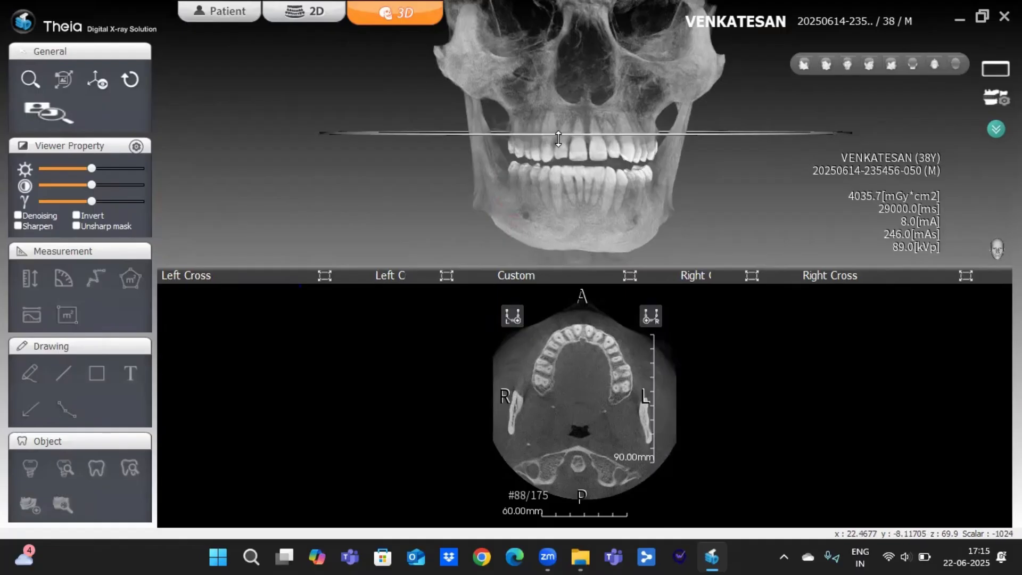
Raise the axial plane to slice 58 at condyle level and tilt it slightly so its posterior edge sits higher
scroll(558, 139, "down", 1)
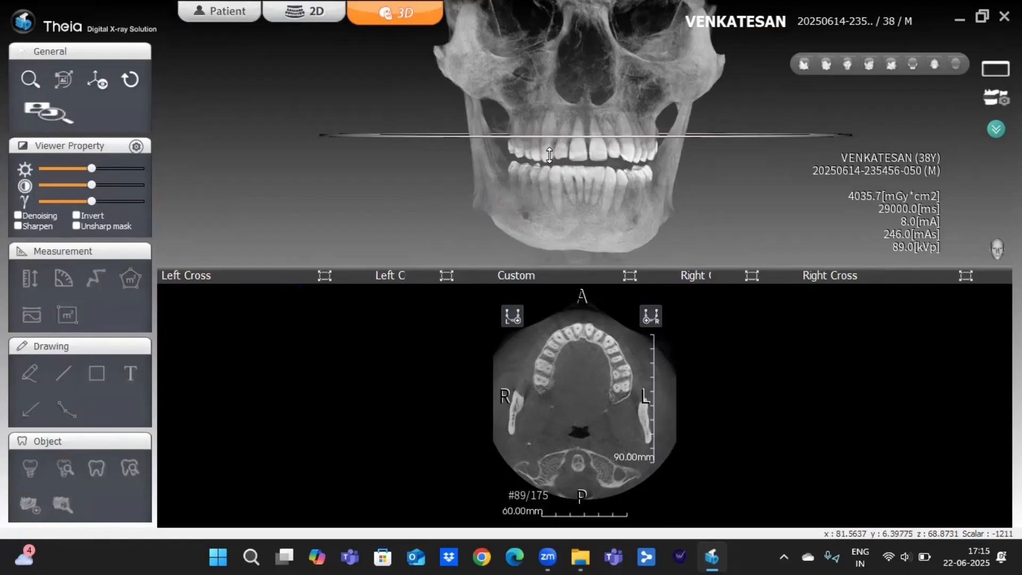
left_click_drag(543, 166, 597, 167)
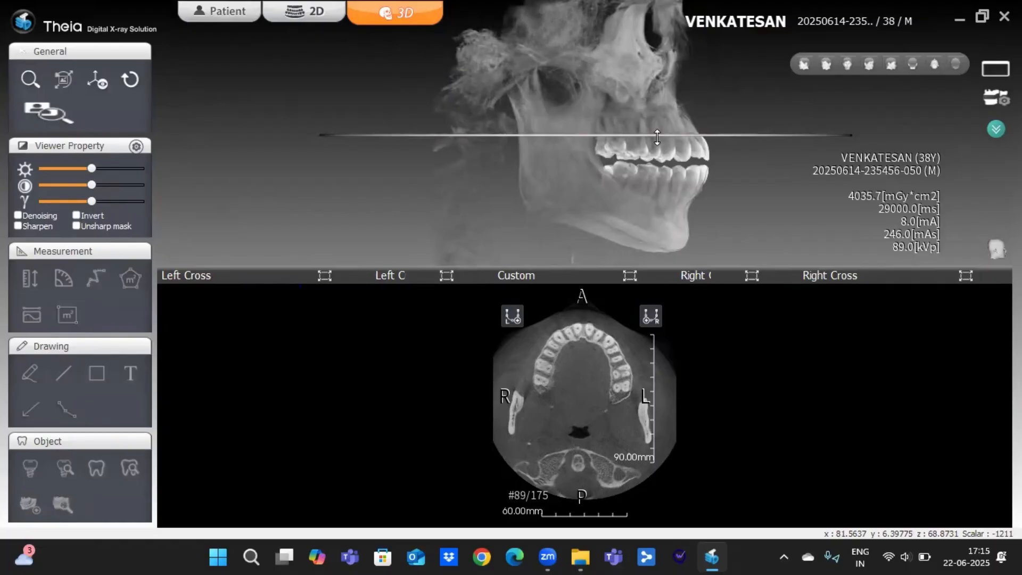
left_click(647, 94)
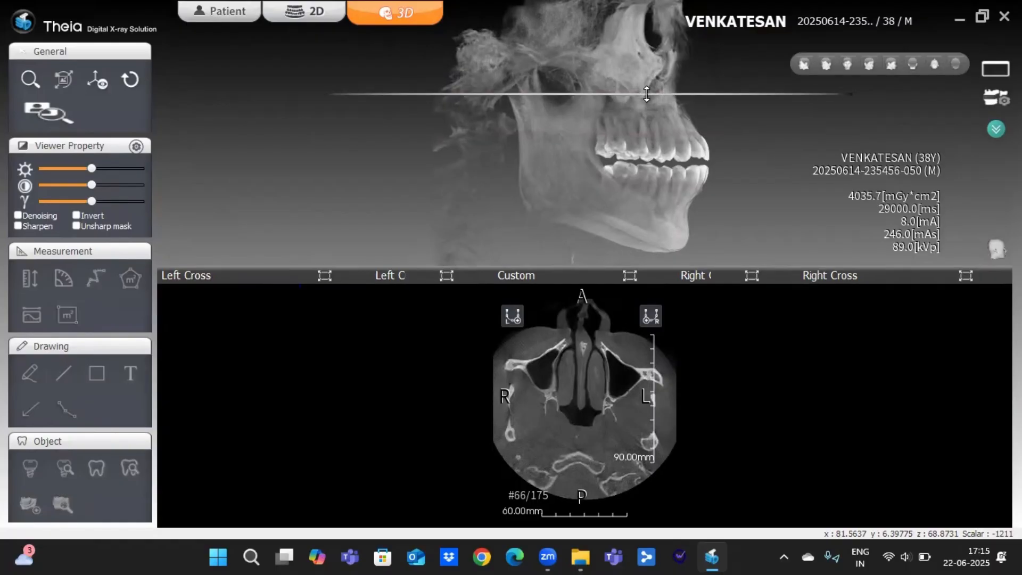
left_click_drag(647, 95, 640, 81)
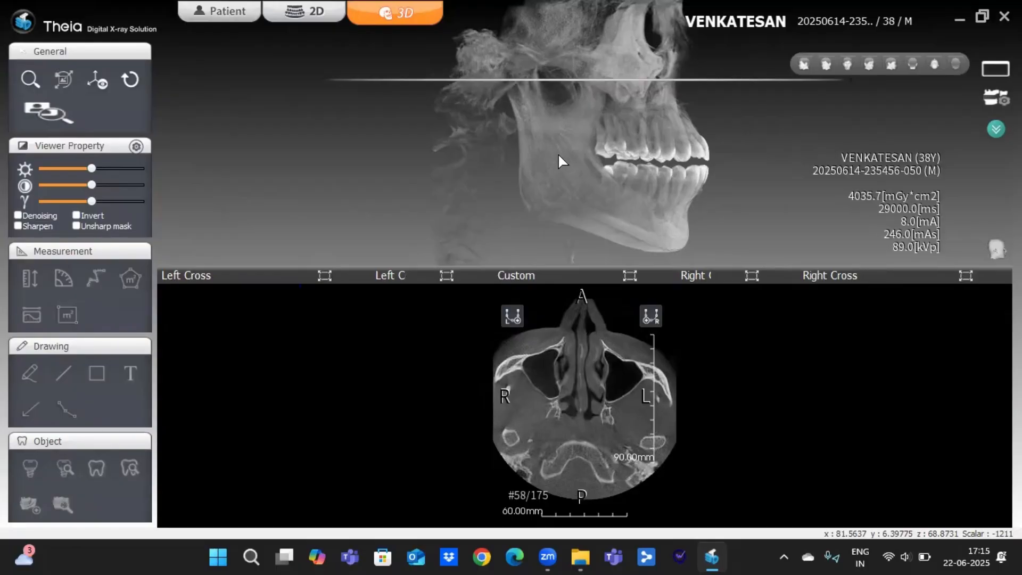
left_click_drag(555, 174, 555, 186)
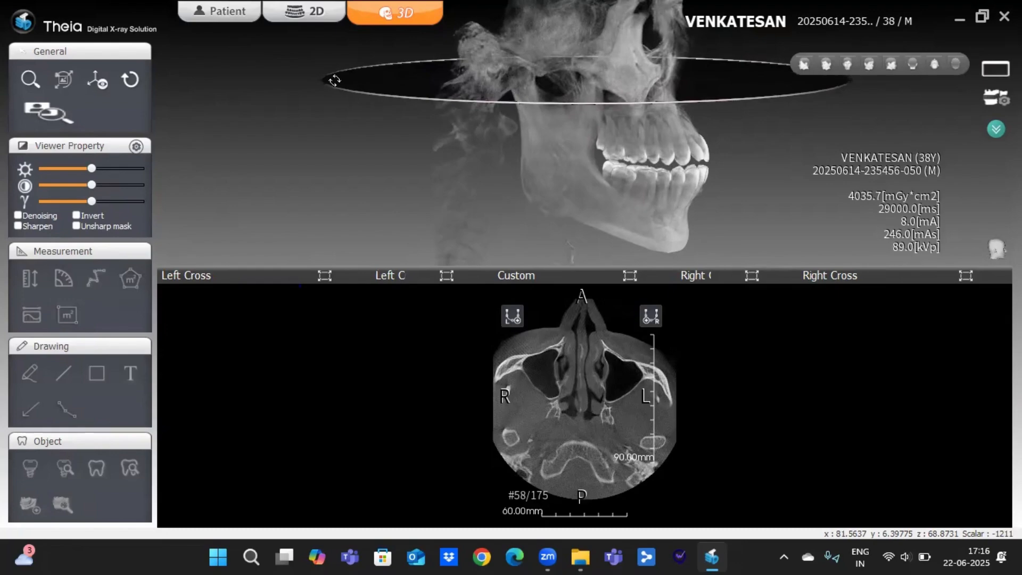
left_click_drag(329, 82, 328, 69)
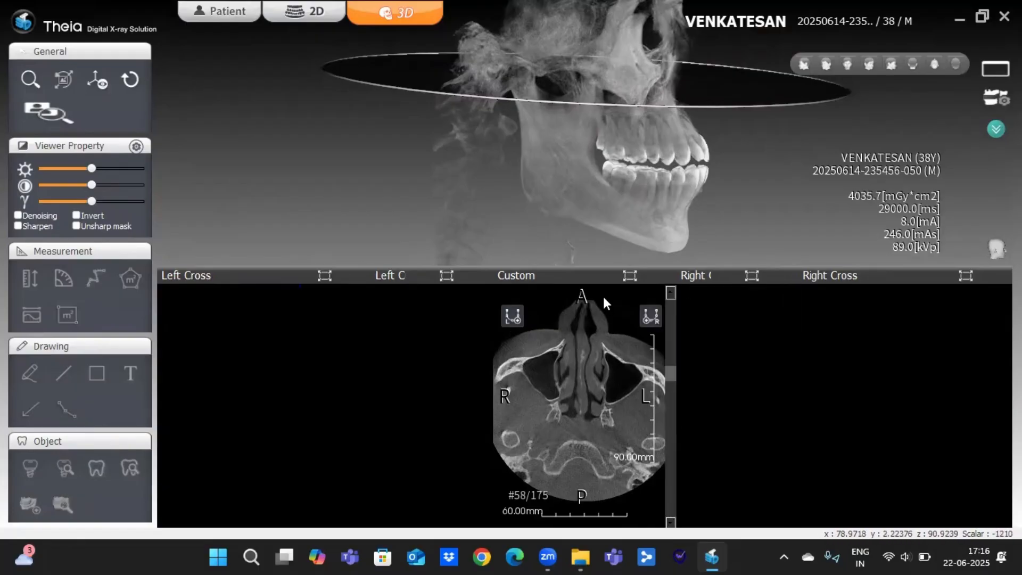
In the enlarged axial view, draw the Left curve across the R-side condyle and the Right curve across the L-side condyle
left_click(631, 276)
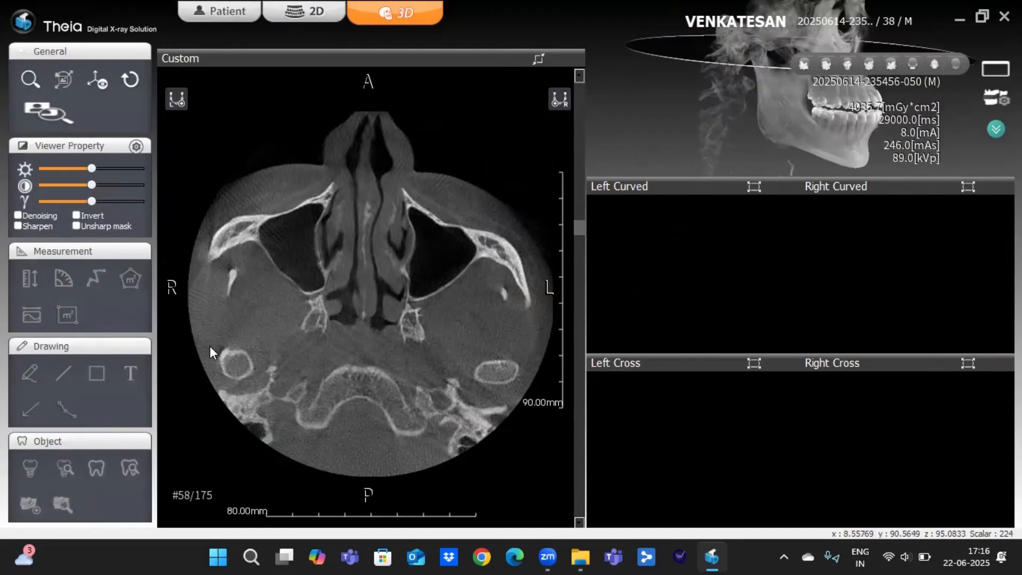
left_click(176, 98)
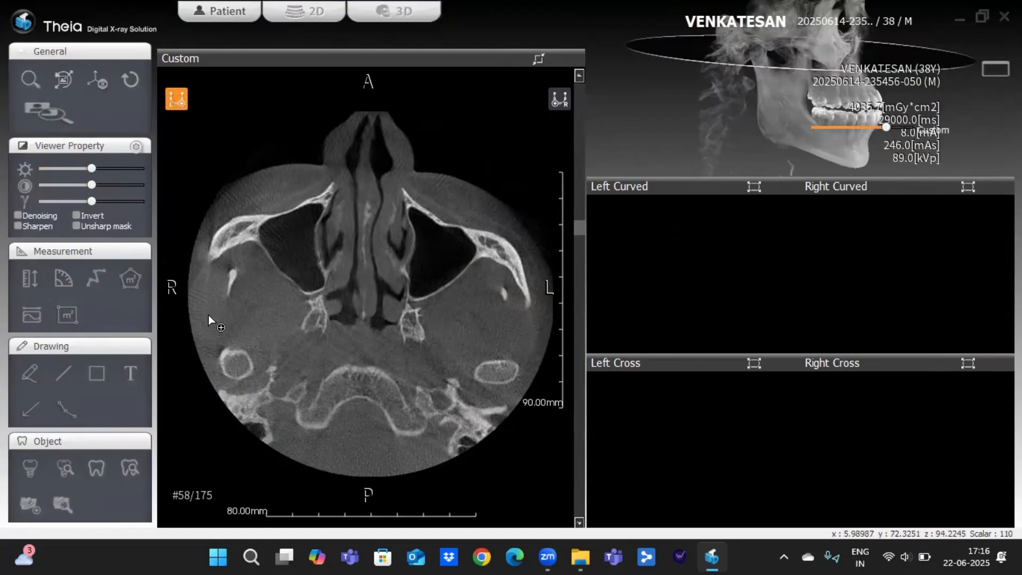
left_click(212, 330)
left_click(260, 375)
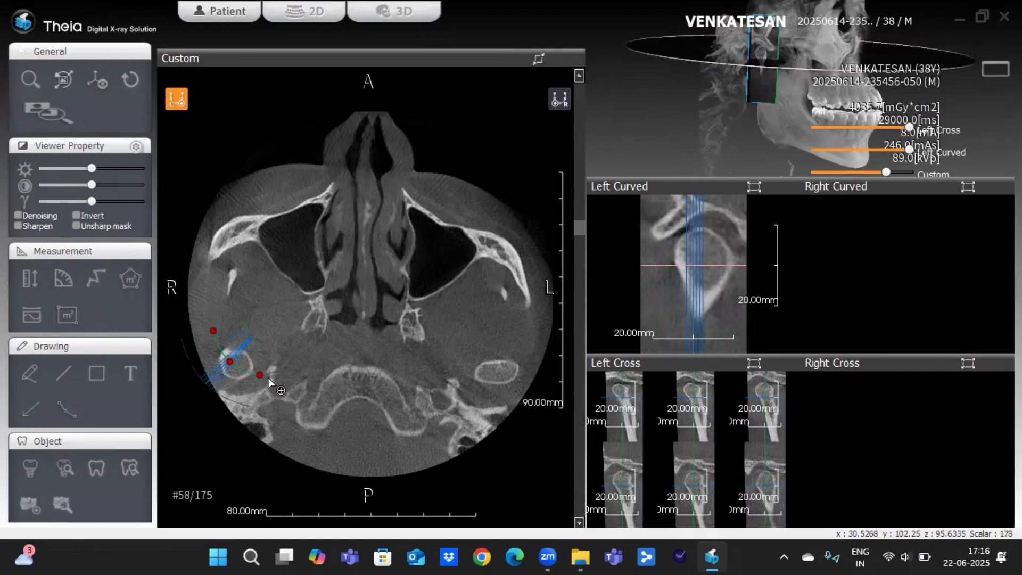
right_click(268, 378)
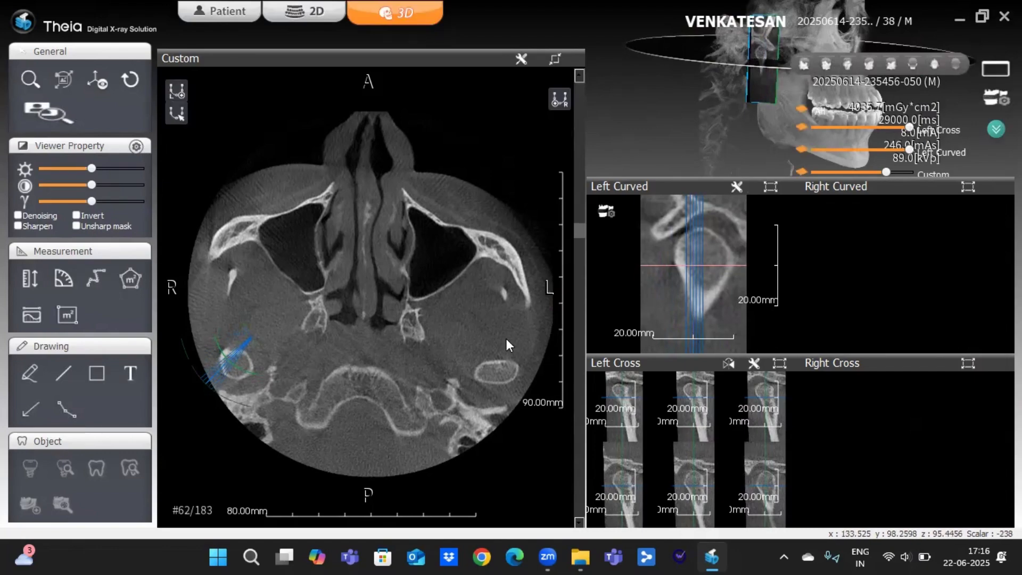
left_click(560, 99)
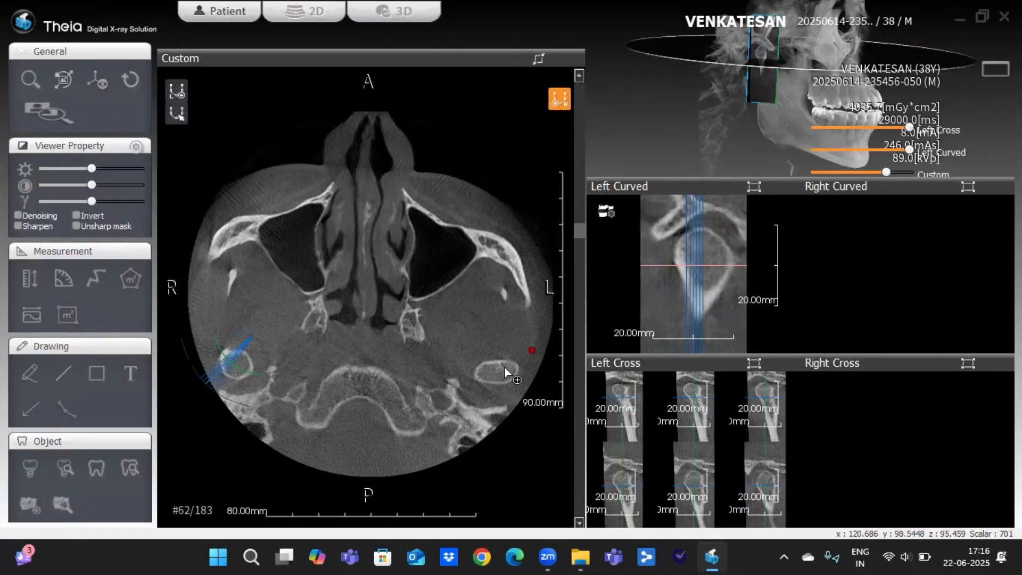
left_click(467, 380)
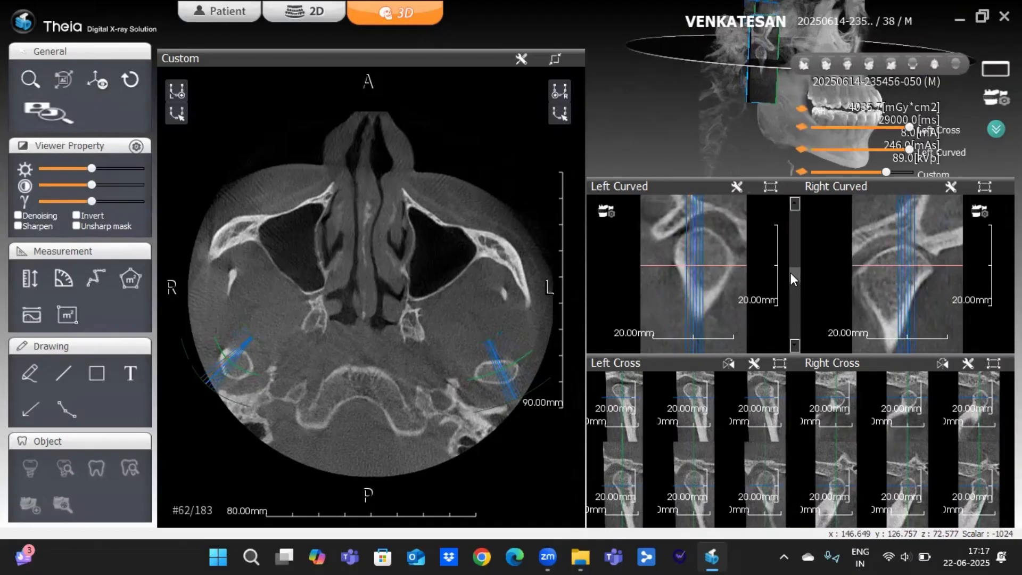
Browse the curved slices through the condyles and examine the left and right joint cross-sections in the enlarged layout
mouse_move(790, 273)
left_mouse_down()
mouse_move(793, 247)
mouse_move(804, 288)
mouse_move(800, 264)
left_mouse_up()
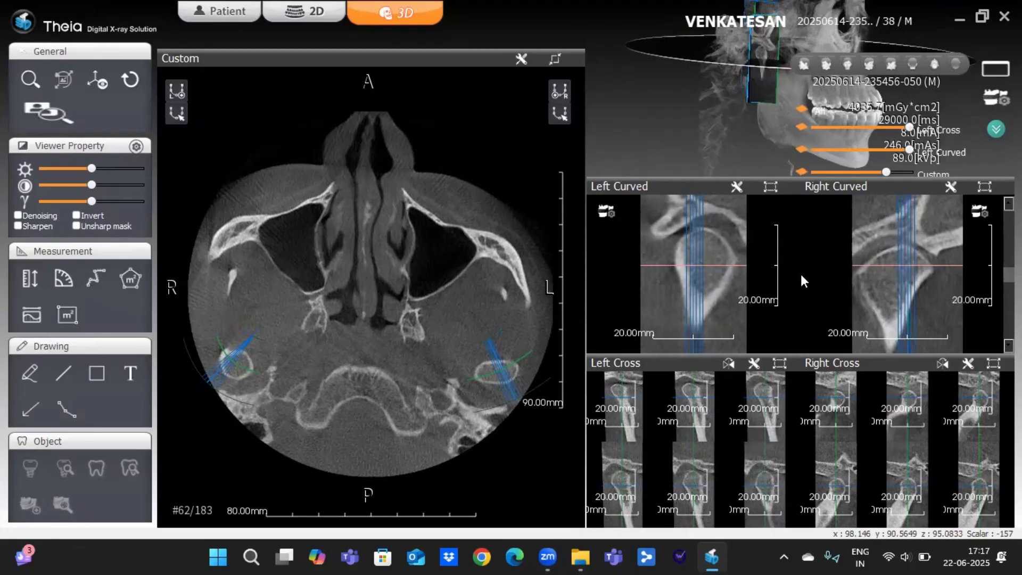
mouse_move(796, 266)
left_mouse_down()
mouse_move(794, 245)
mouse_move(791, 269)
left_mouse_up()
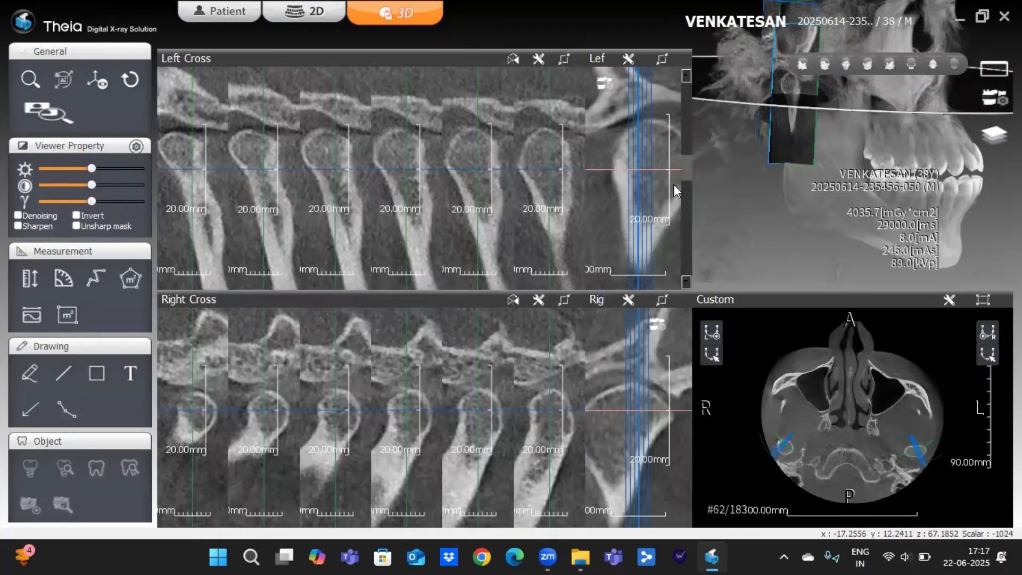
left_click_drag(688, 171, 690, 146)
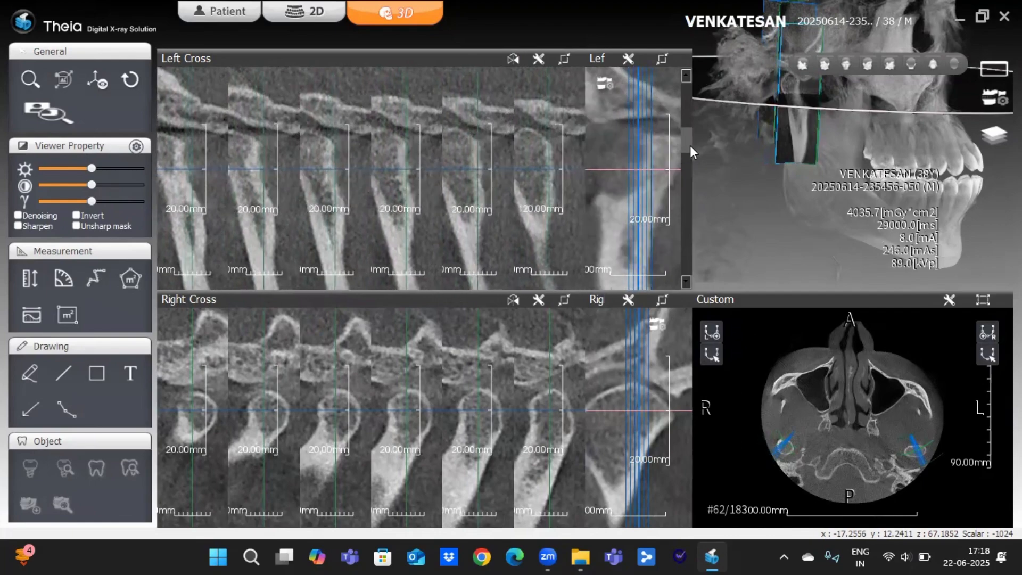